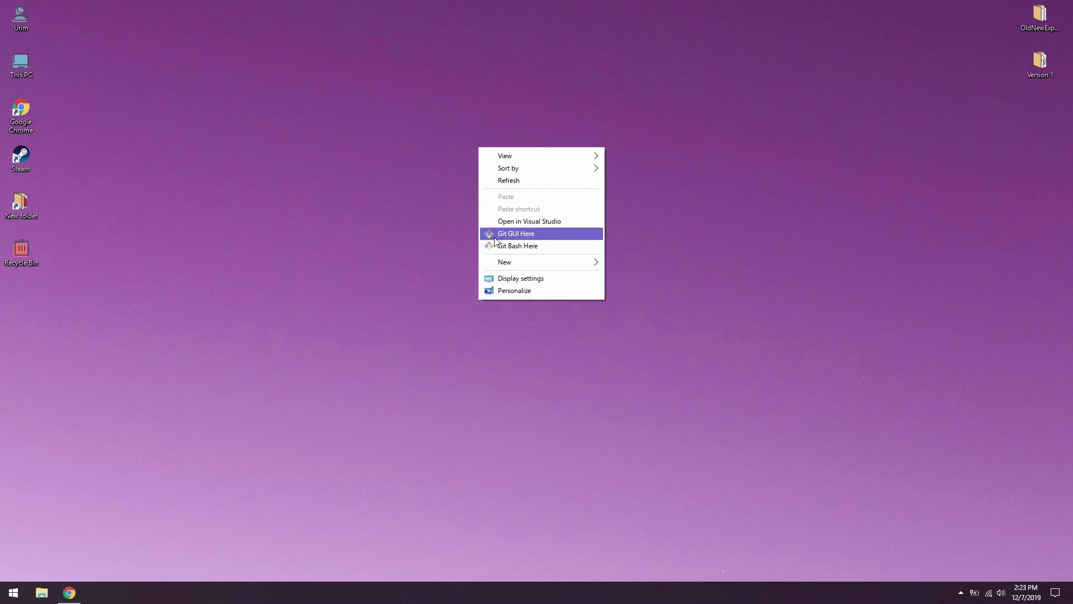
left_click(738, 313)
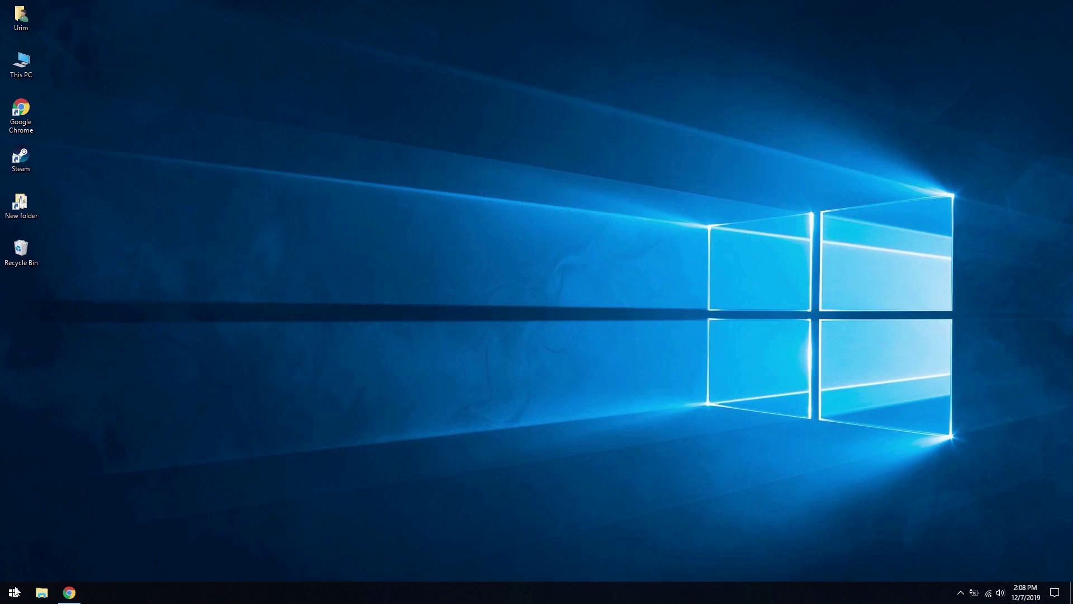
Search Control Panel for "restore", open the restore point creation settings, and close the Control Panel window
left_click(16, 592)
type("control")
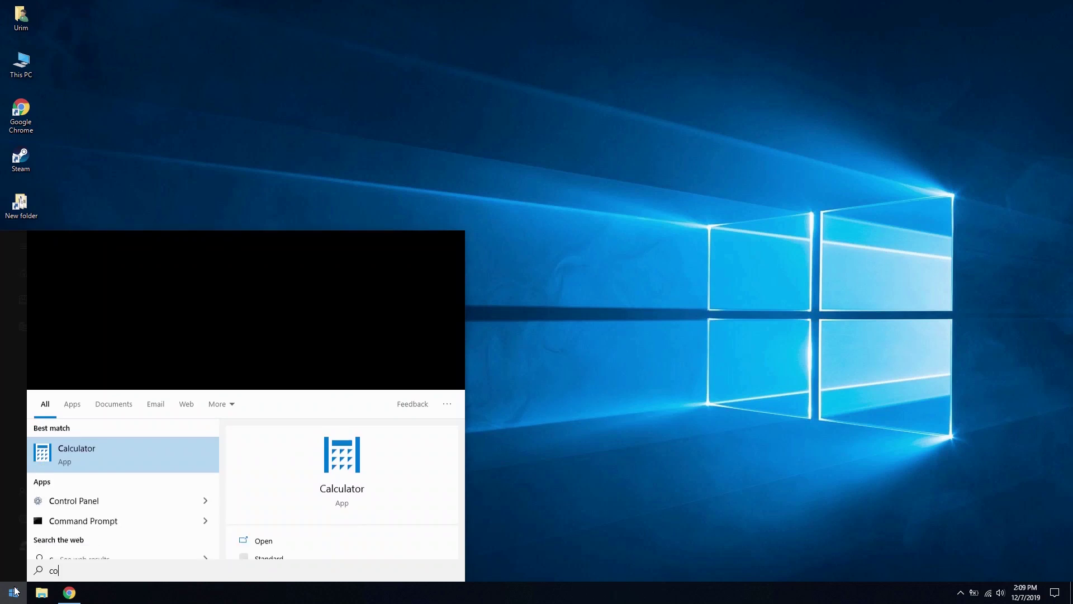
key("Return")
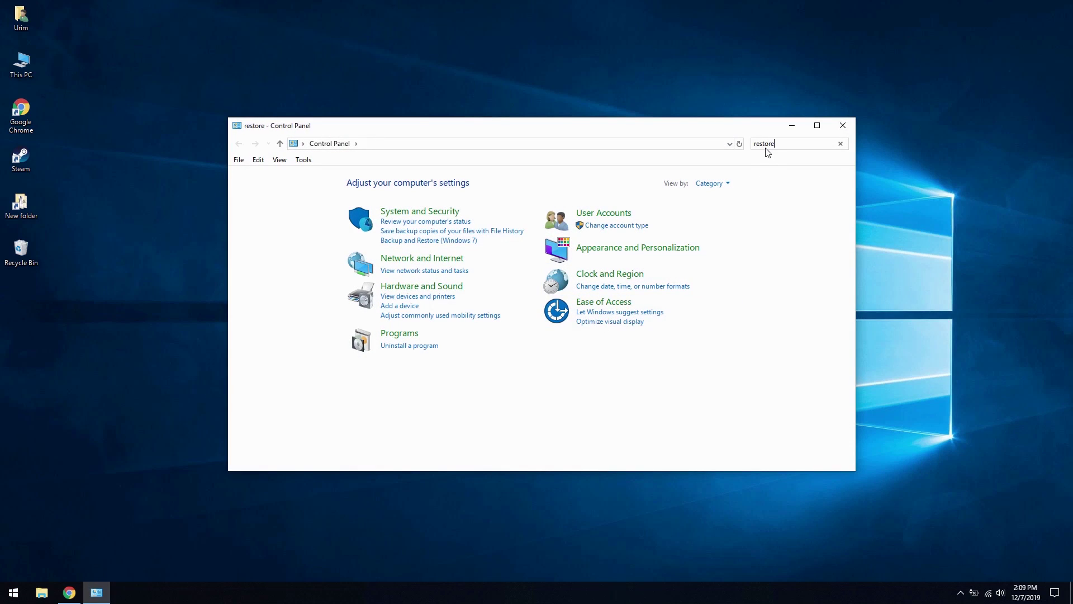
left_click(307, 264)
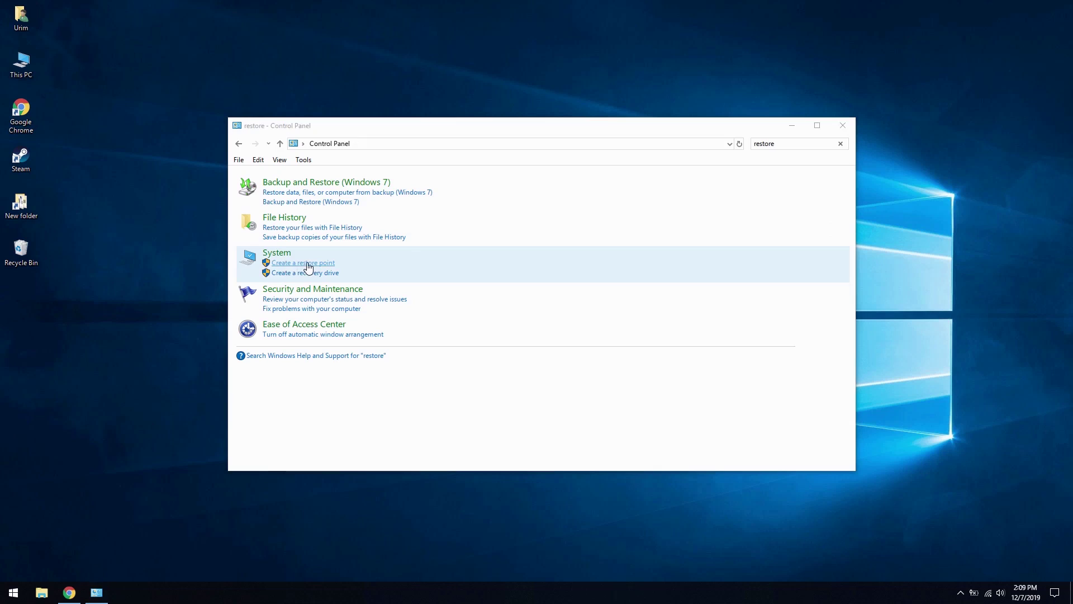
left_click(842, 130)
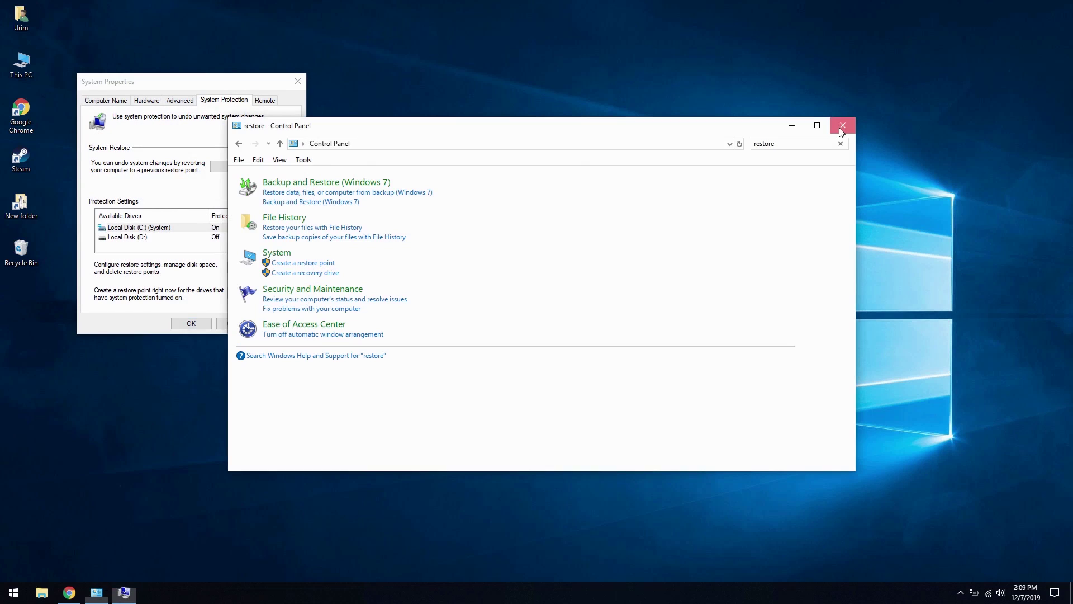
Create a system restore point with a description beginning "Before Customizing" and close System Properties
left_click(256, 293)
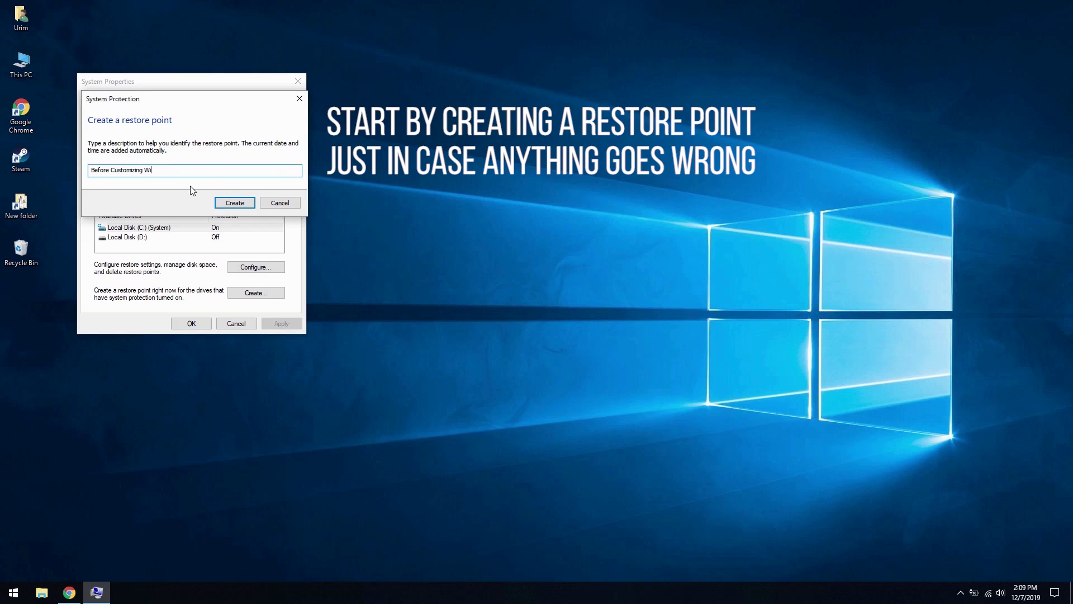
key("Return")
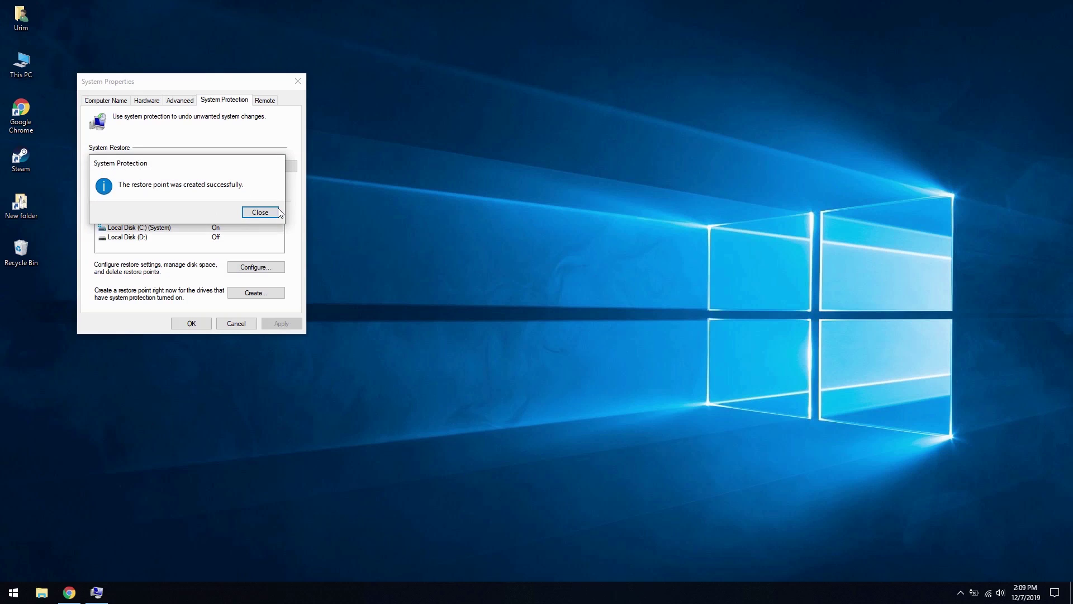
left_click(276, 211)
left_click(191, 324)
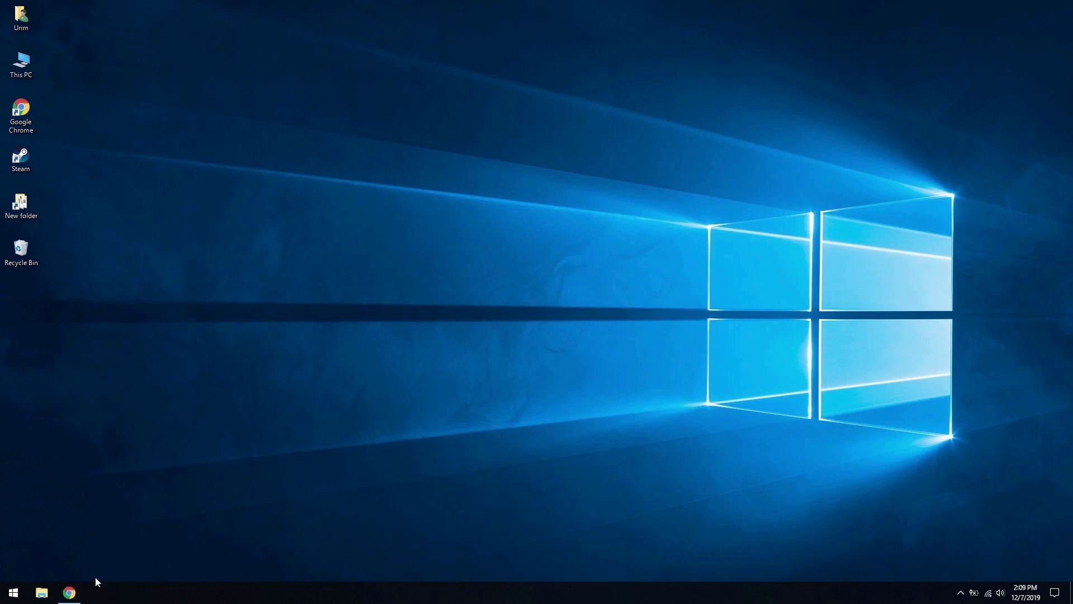
In Chrome, download UltraUXThemePatcher from its syssel.net page, launch the installer, and minimize the browser
left_click(78, 597)
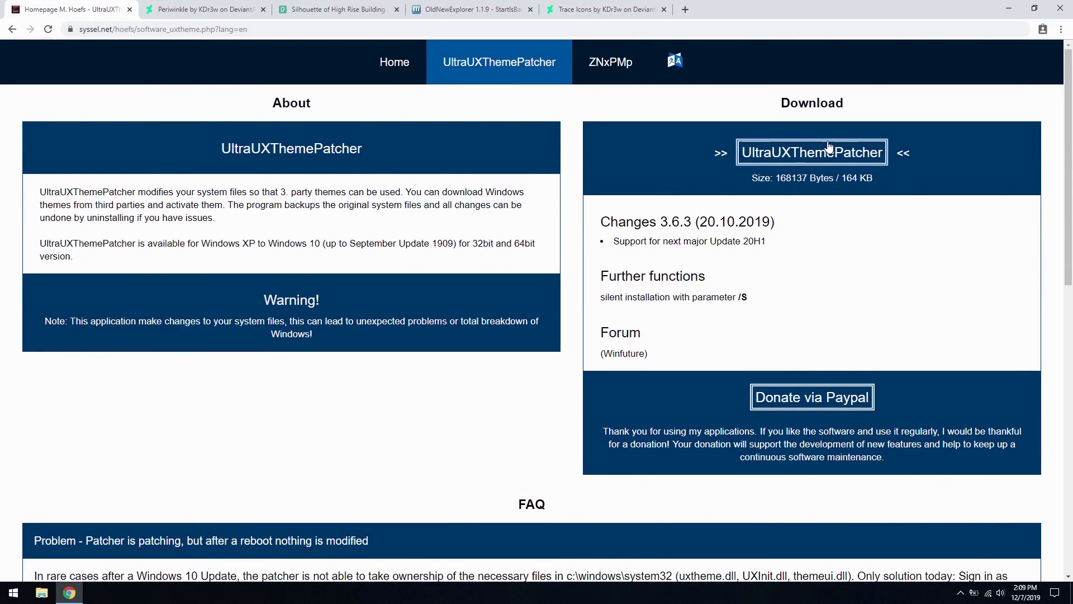
left_click(786, 144)
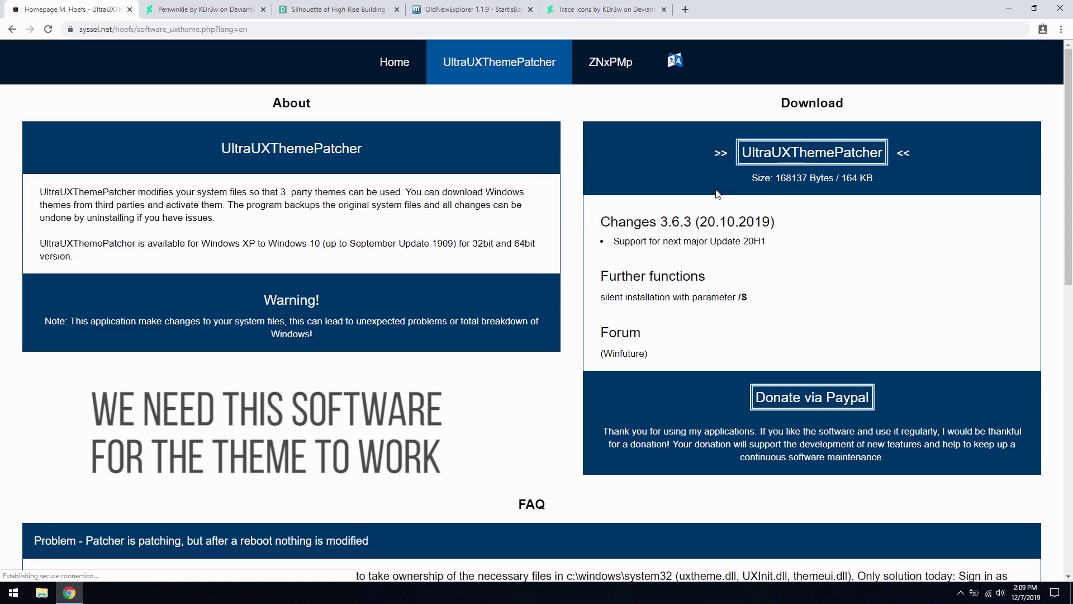
left_click(58, 569)
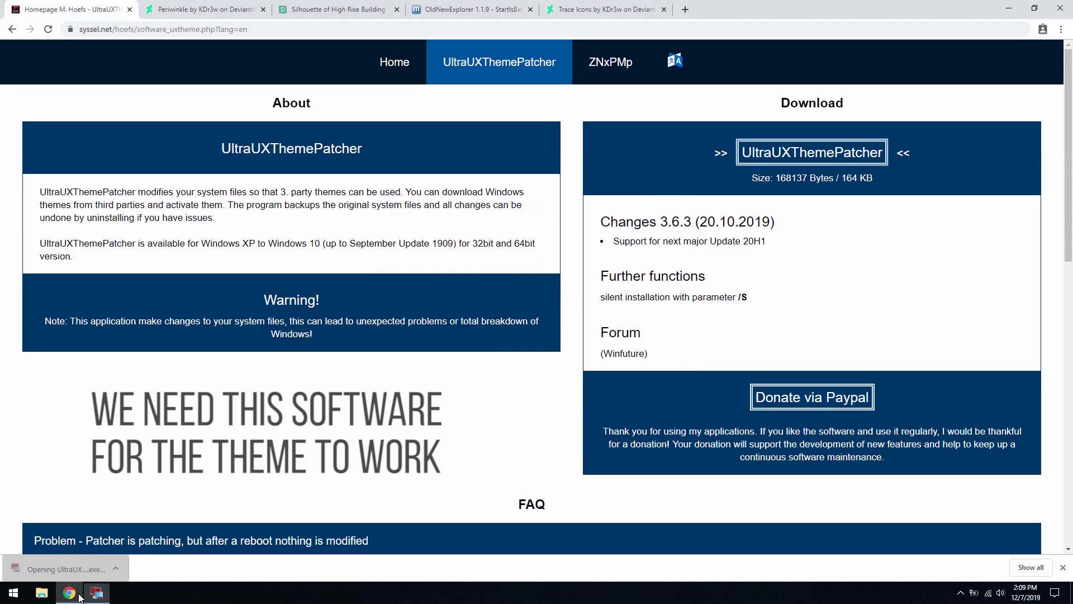
left_click(78, 595)
Install UltraUXThemePatcher, accepting the license agreement and completing the setup wizard
left_click(596, 387)
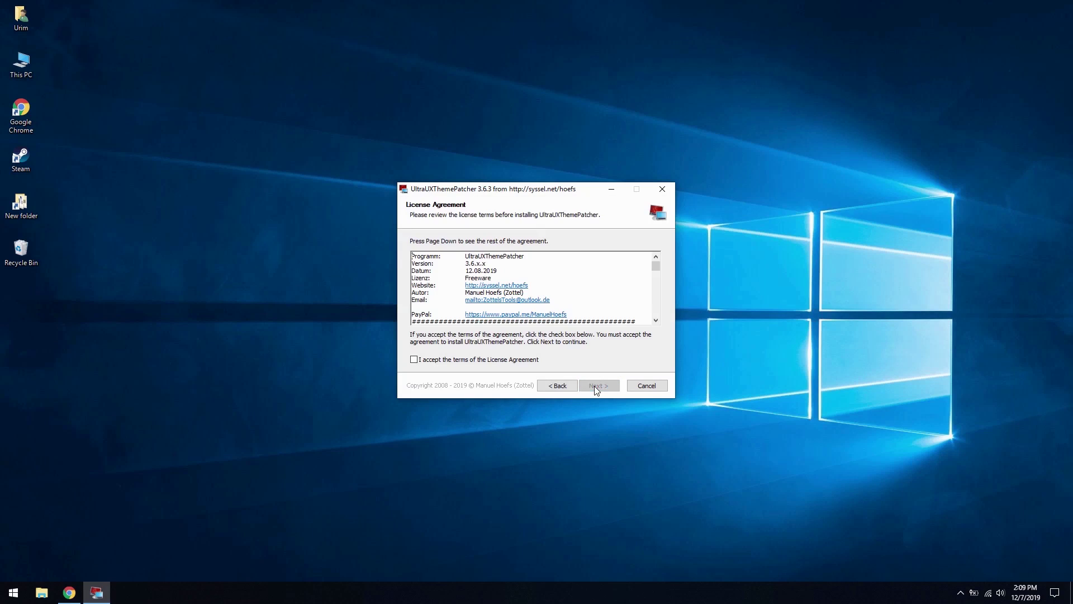
left_click(450, 361)
left_click(598, 386)
left_click(596, 387)
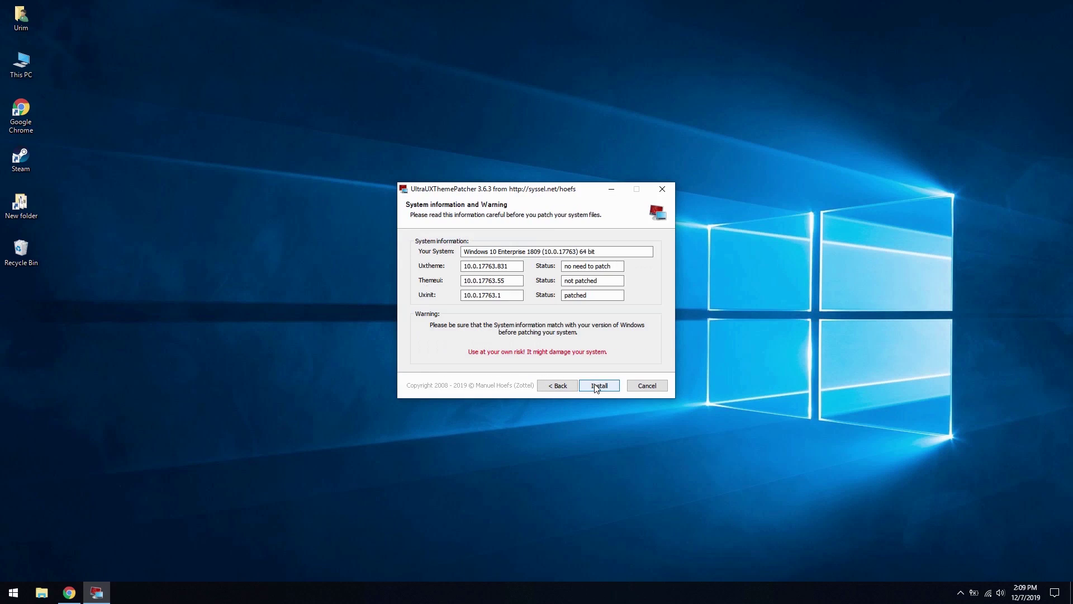
left_click(596, 384)
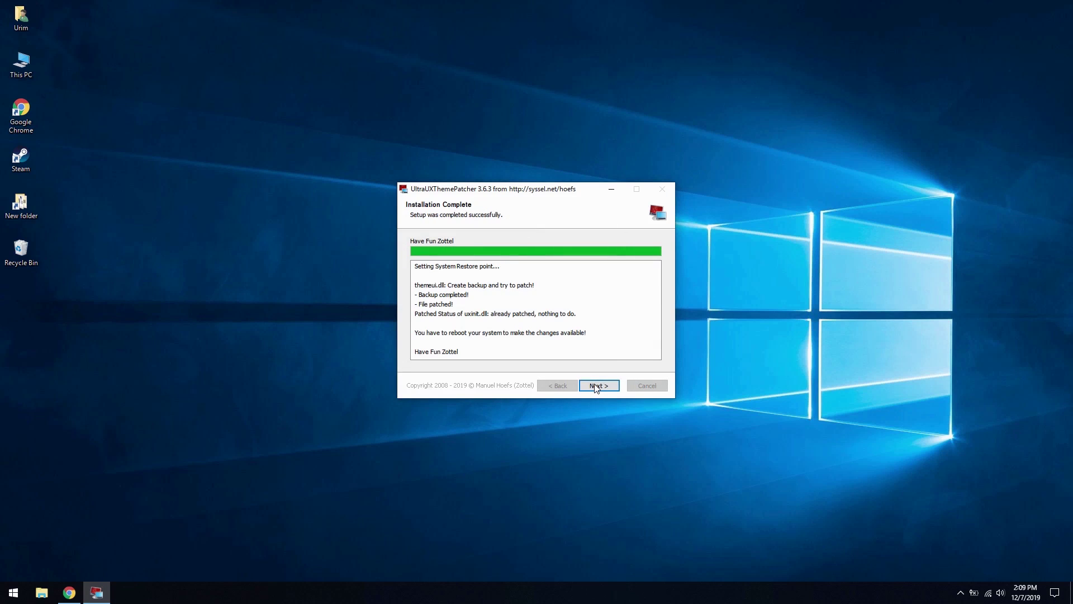
left_click(596, 386)
left_click(596, 385)
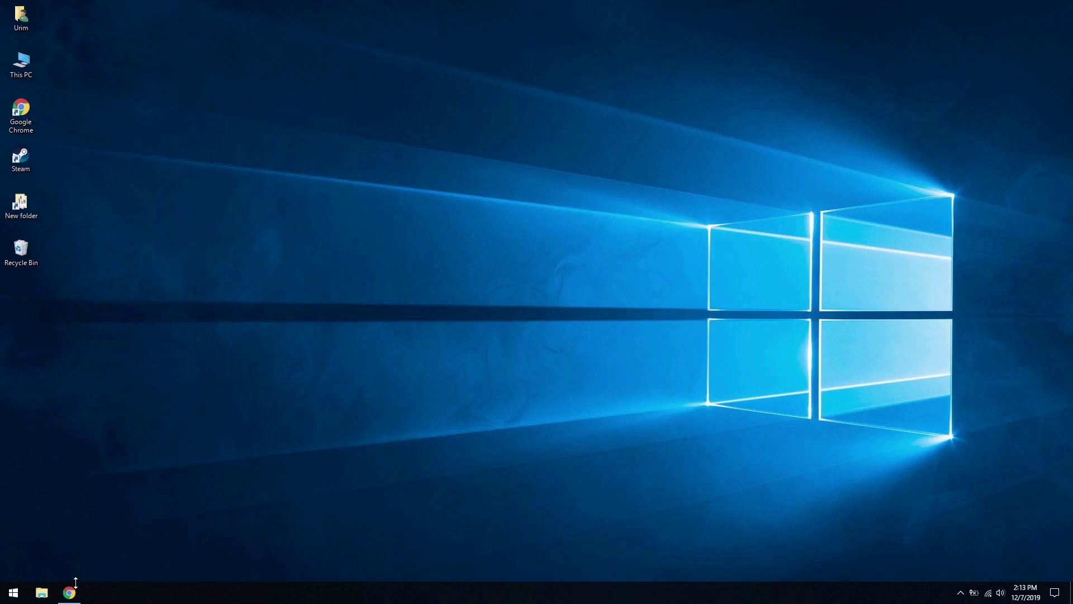
Open the Periwinkle theme page in Chrome and log in to DeviantArt with the account username and password
left_click(72, 591)
left_click(232, 10)
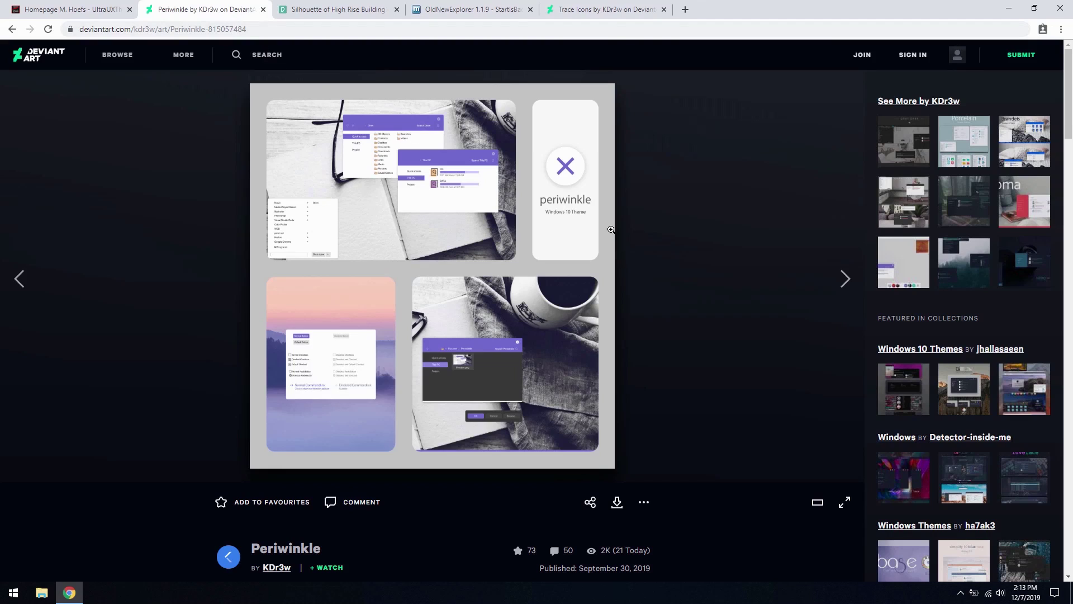
left_click(617, 502)
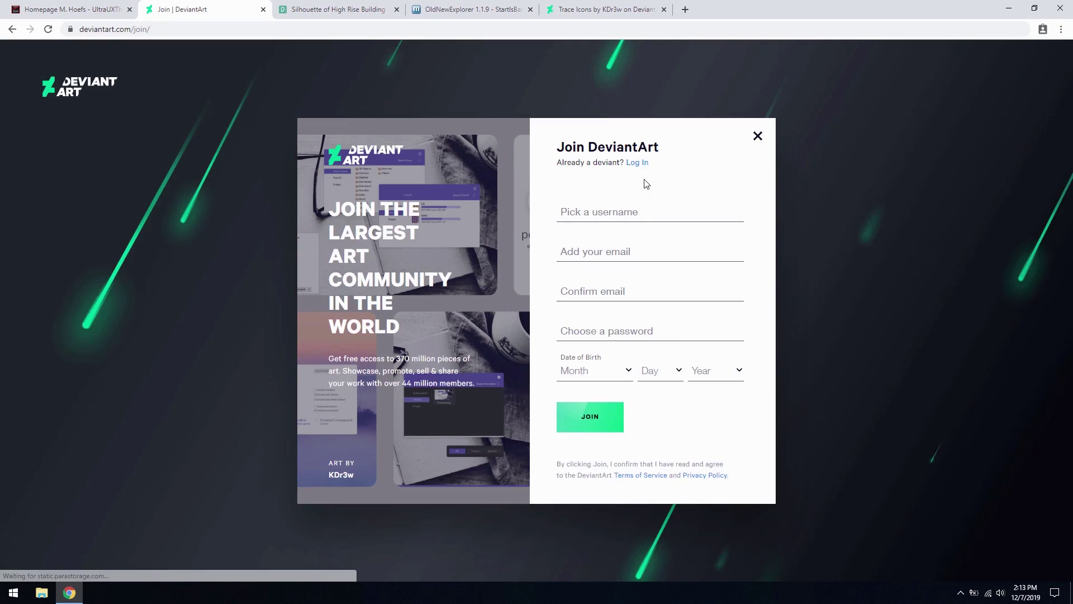
left_click(638, 163)
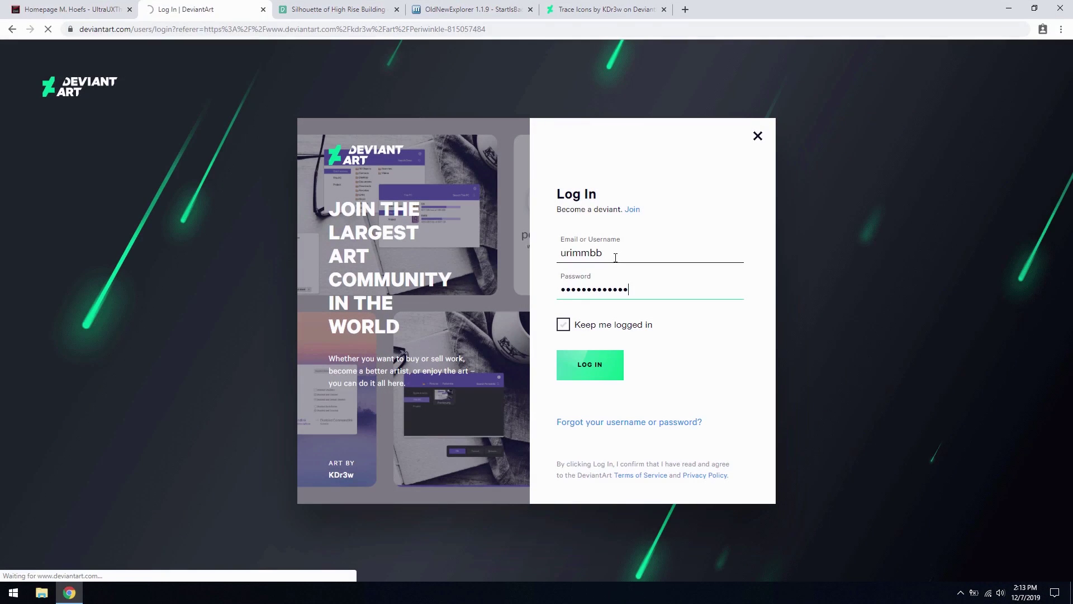
key("Return")
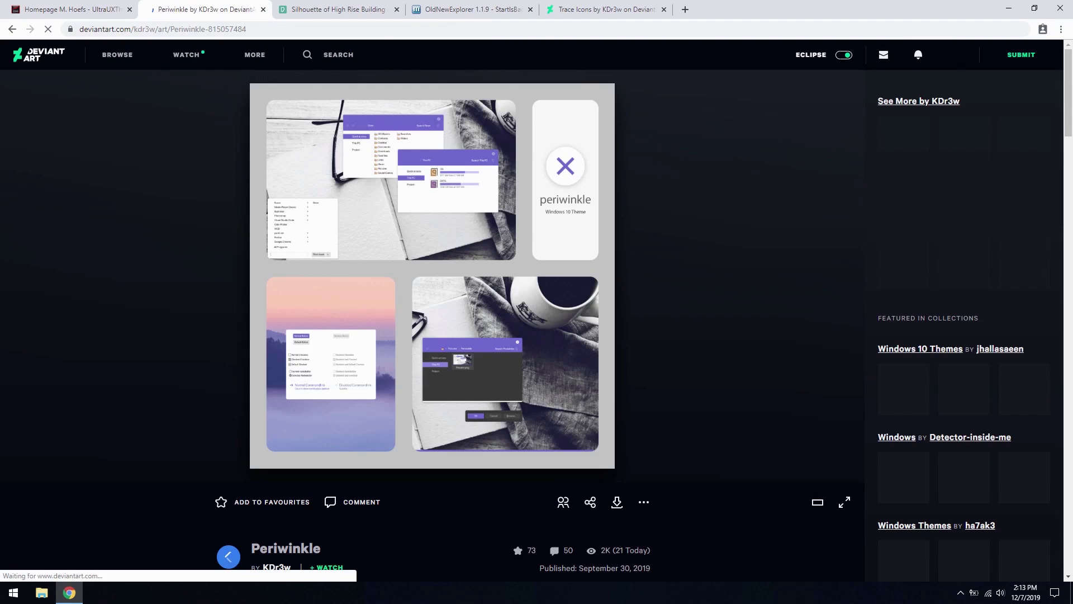
Download the Periwinkle theme ZIP from DeviantArt and open the archive in WinRAR
left_click(618, 506)
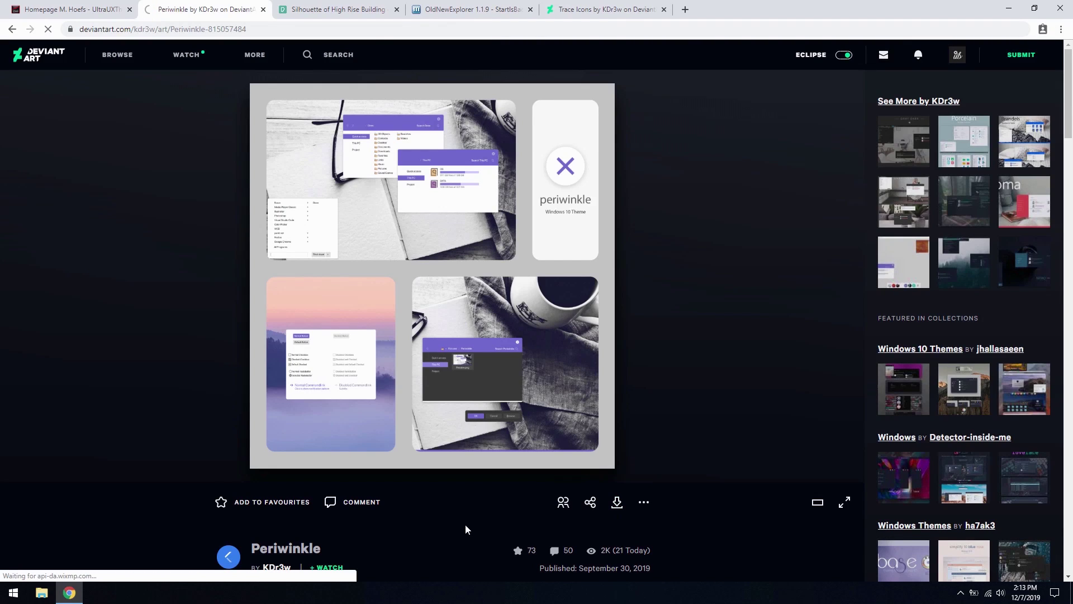
left_click(172, 93)
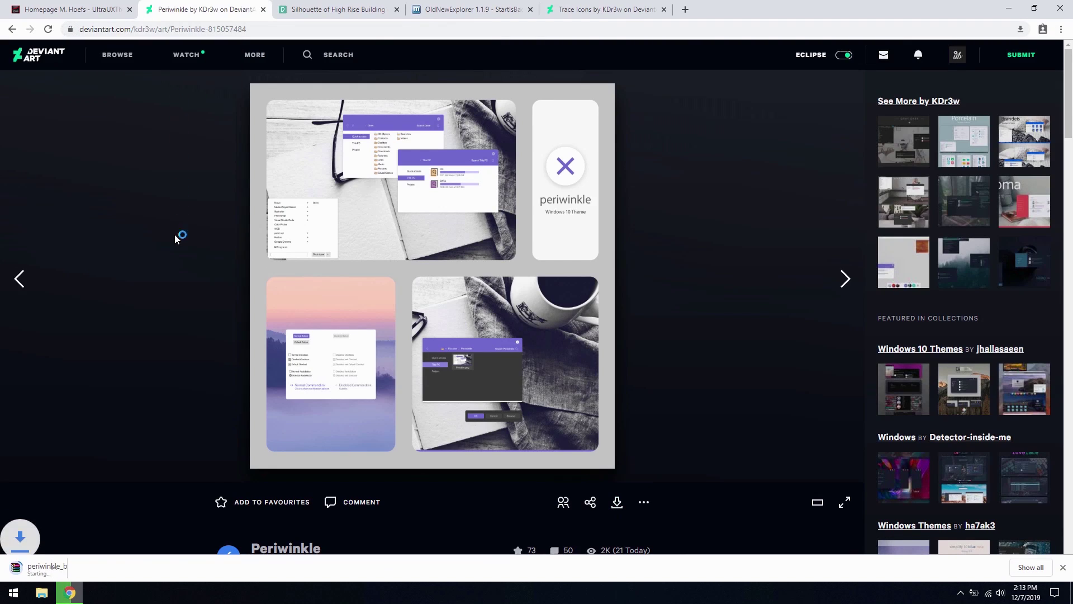
left_click(61, 568)
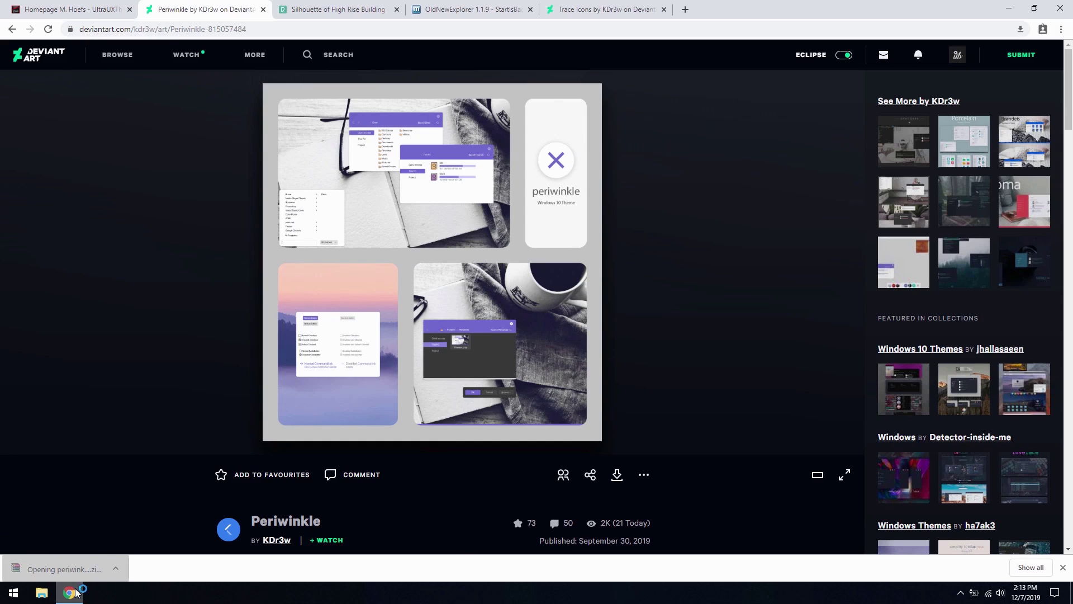
Narrow the Periwinkle archive window and move it aside on the desktop
left_click_drag(309, 190, 402, 187)
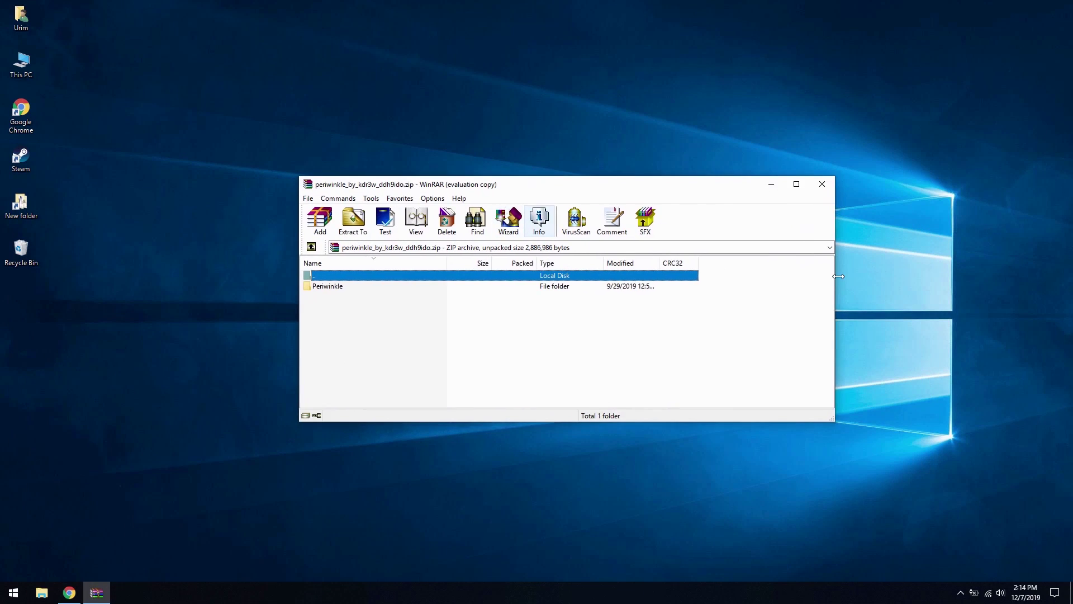
left_click(630, 308)
left_click_drag(837, 311, 741, 312)
left_click_drag(585, 190, 832, 172)
Open the folder C:\Windows\Resources\Themes in File Explorer
left_click(31, 77)
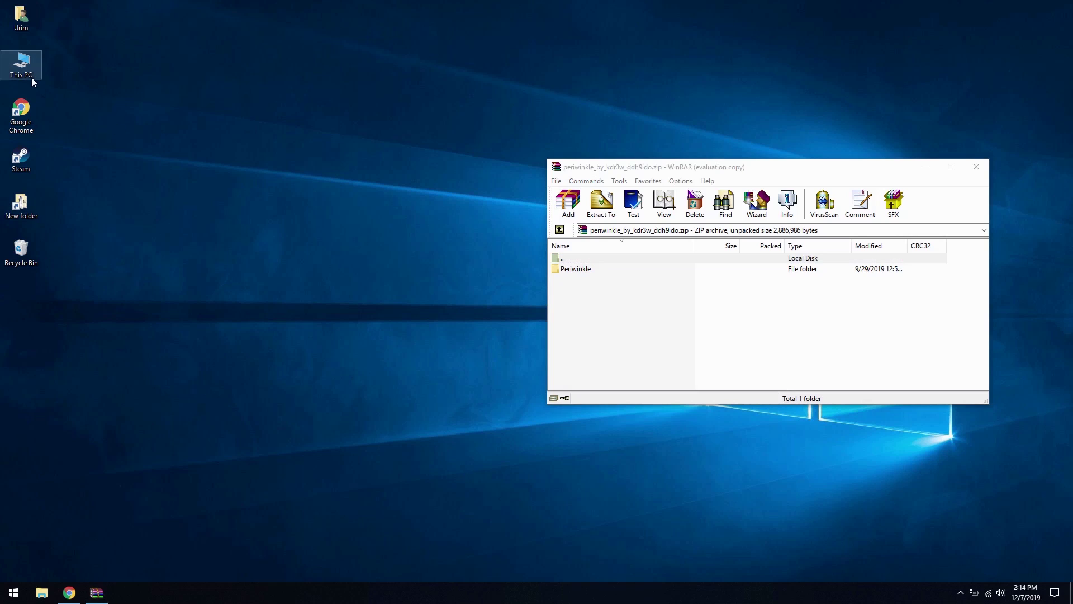
double_click(27, 72)
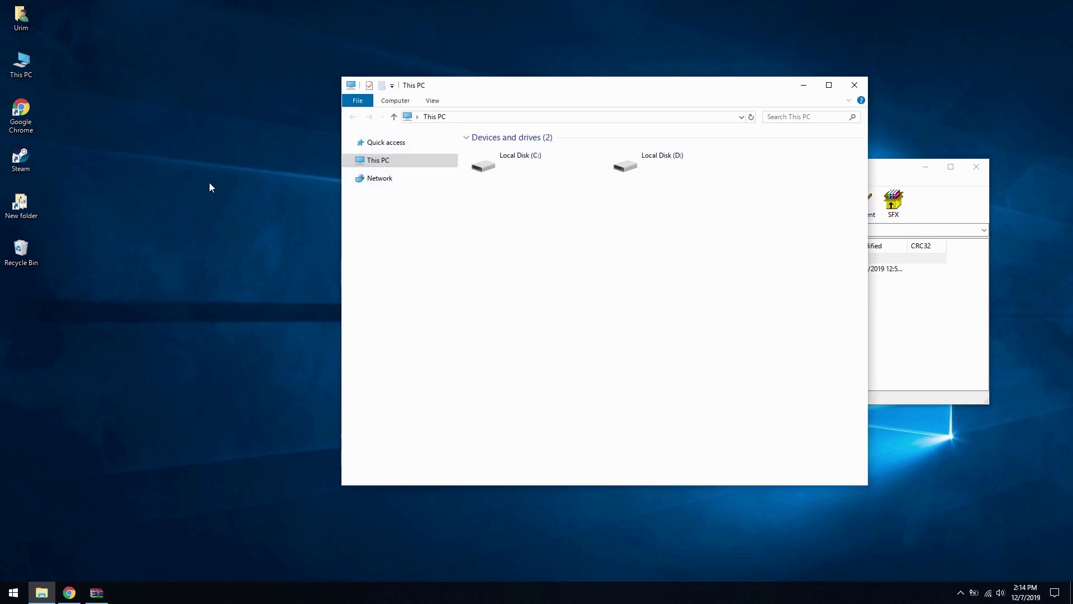
double_click(524, 155)
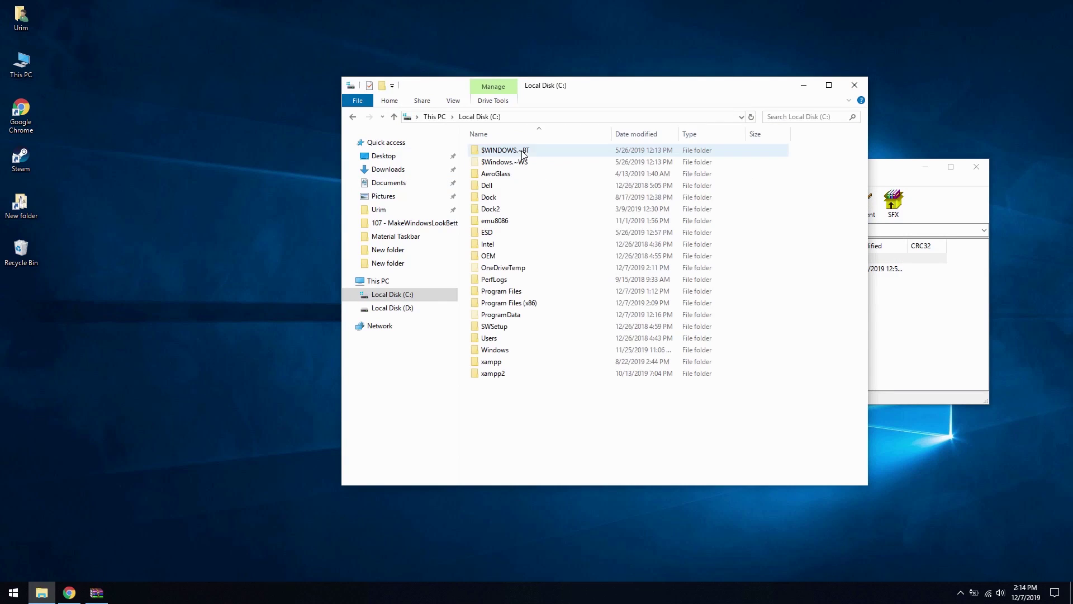
double_click(496, 351)
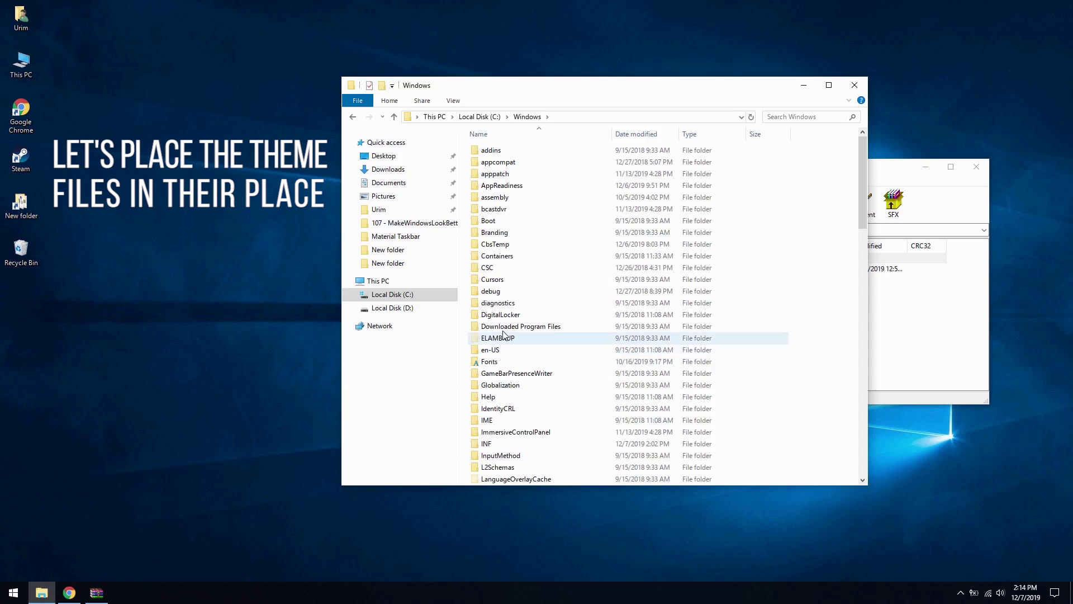
scroll(505, 336, "down", 14)
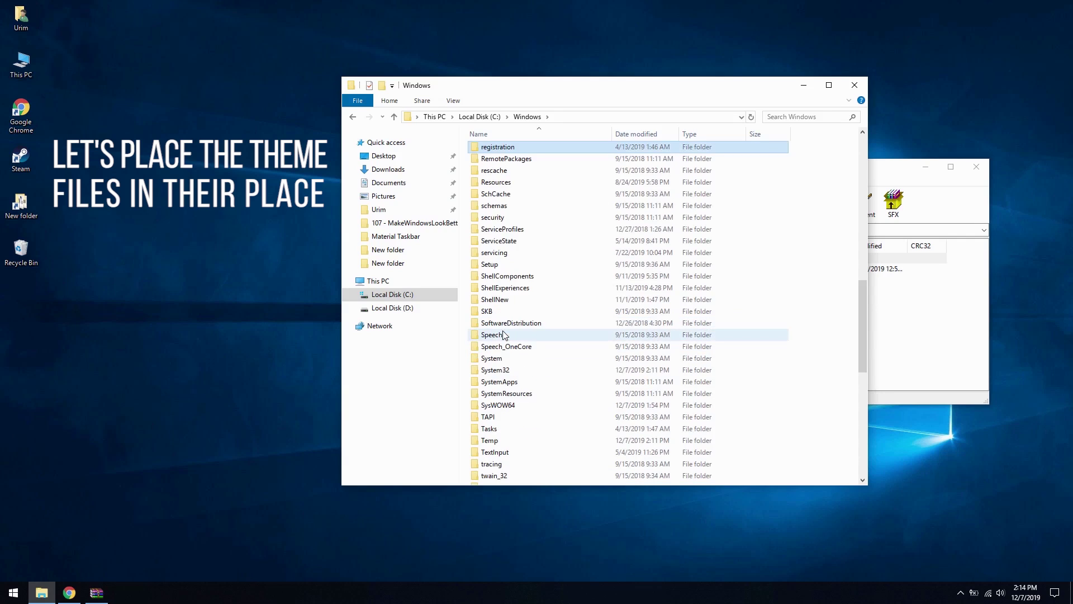
left_click(507, 184)
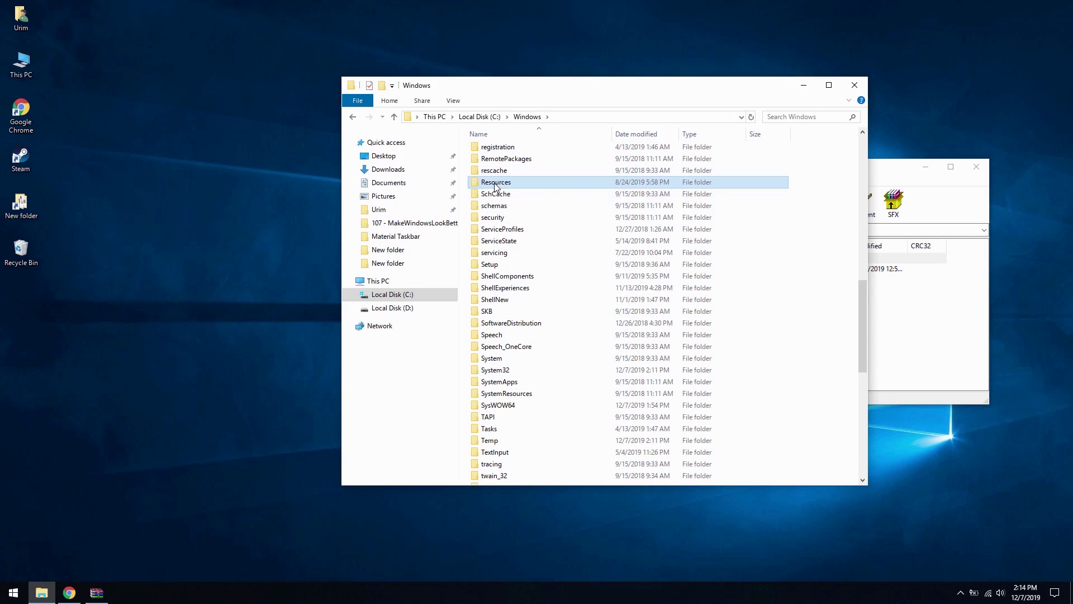
double_click(495, 182)
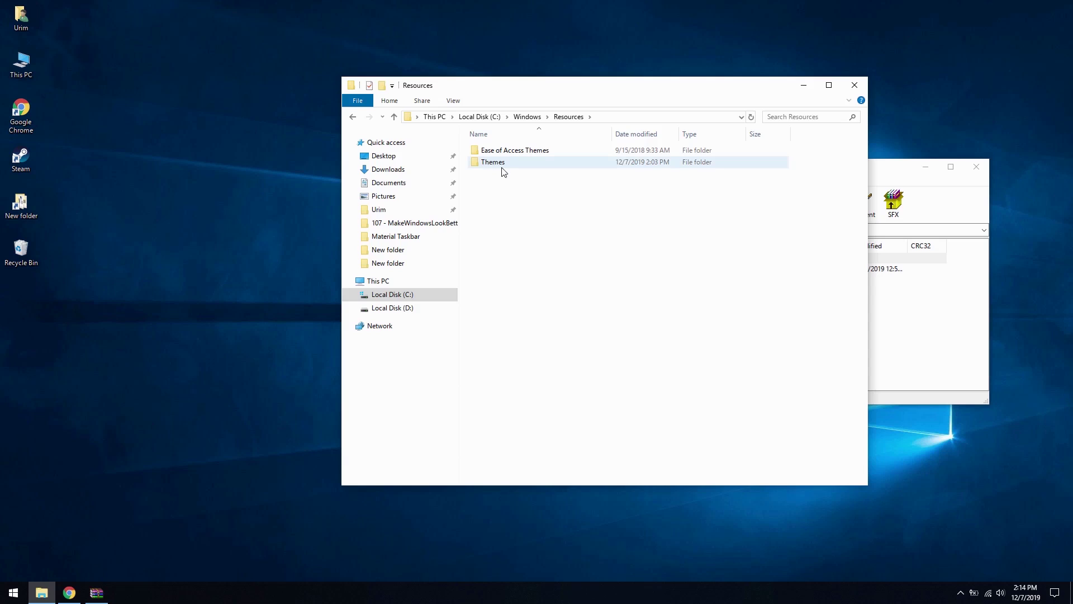
double_click(501, 163)
Extract the Periwinkle folder and Periwinkle.theme from the archive's Theme folder into Windows' Themes folder, granting administrator permission
left_click(884, 316)
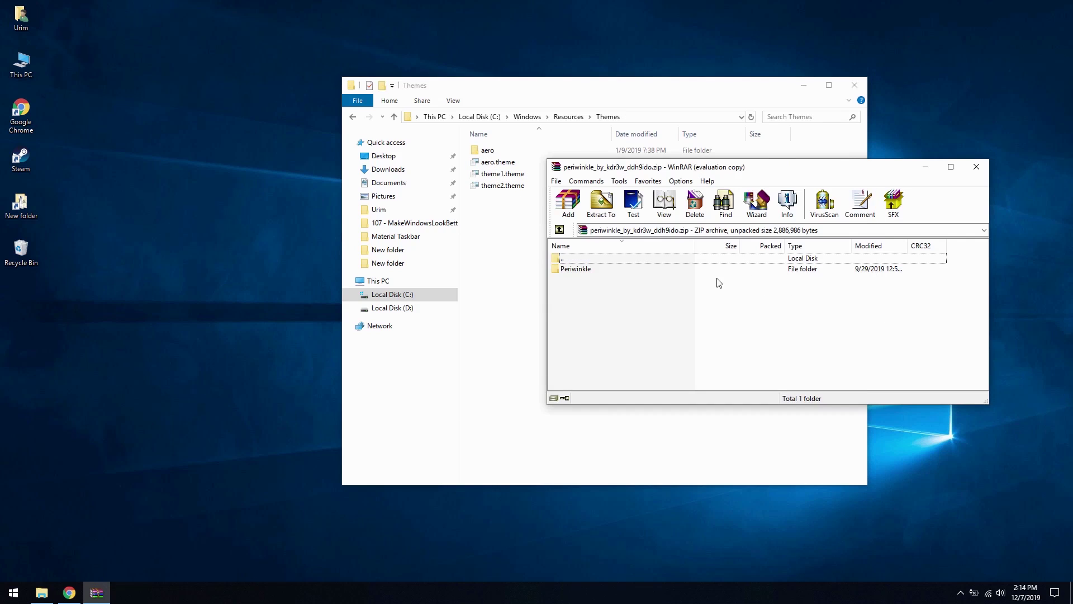
double_click(575, 270)
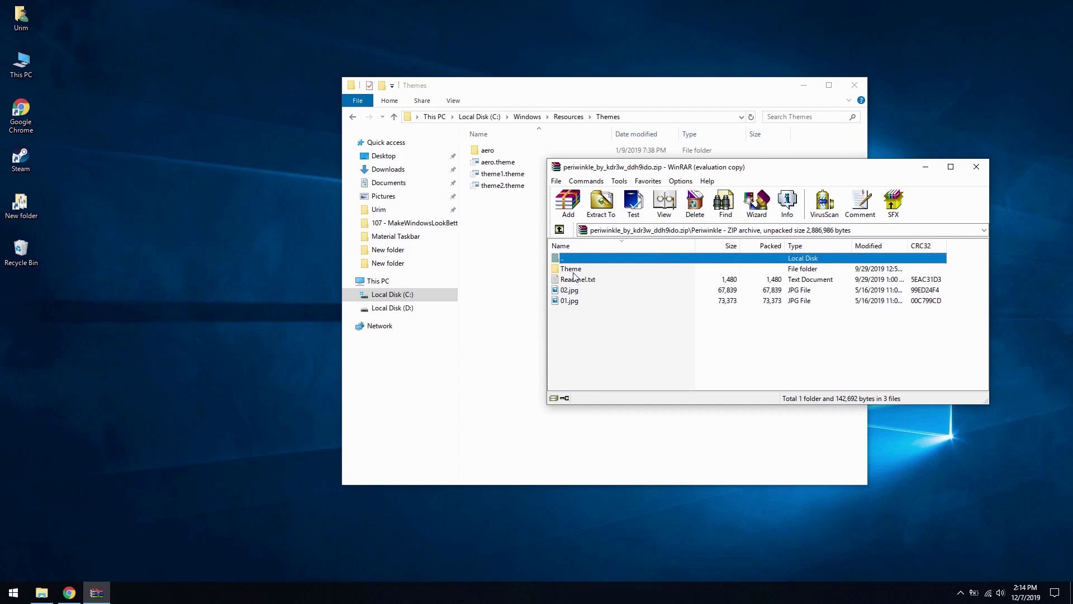
double_click(573, 271)
left_click_drag(629, 317, 506, 288)
left_click_drag(563, 327, 562, 325)
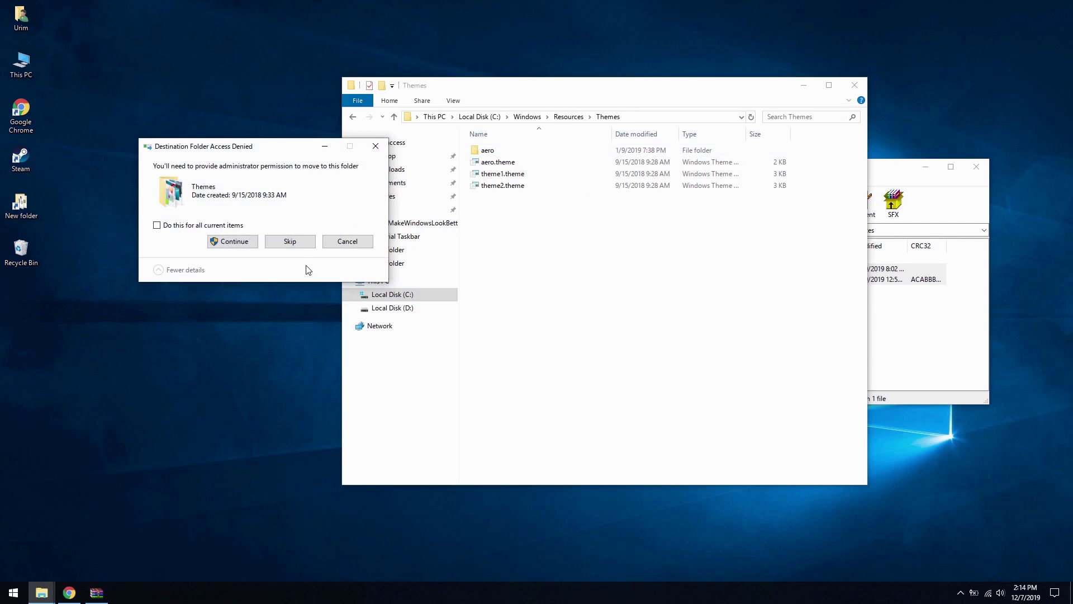
left_click(234, 241)
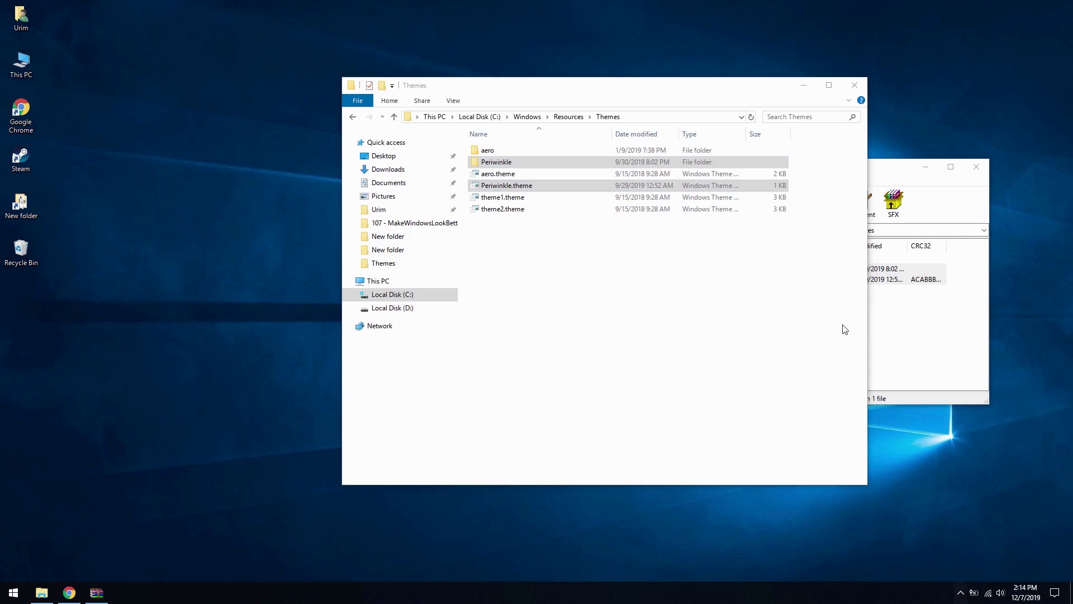
left_click(800, 271)
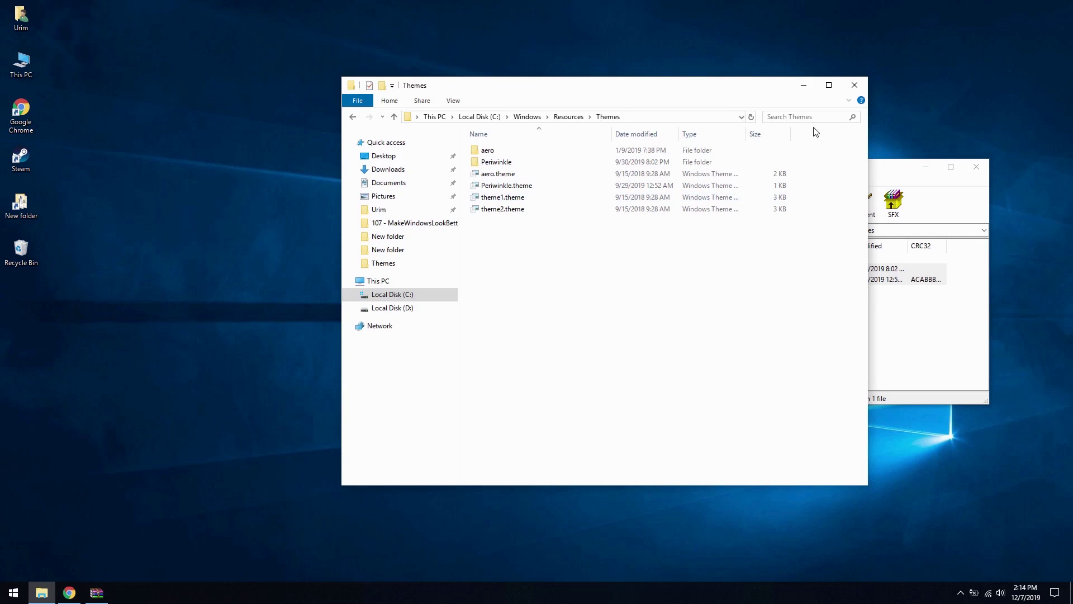
Close the open windows, apply the Periwinkle theme in Windows' personalization settings, and check its look in a This PC window
left_click(856, 84)
left_click(980, 166)
right_click(328, 201)
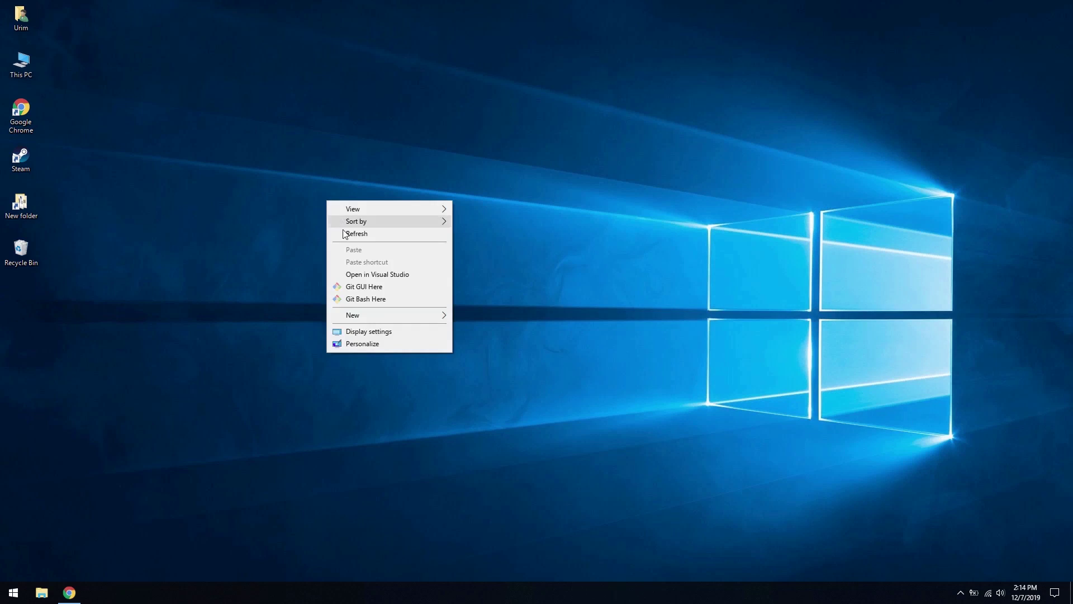
left_click(376, 344)
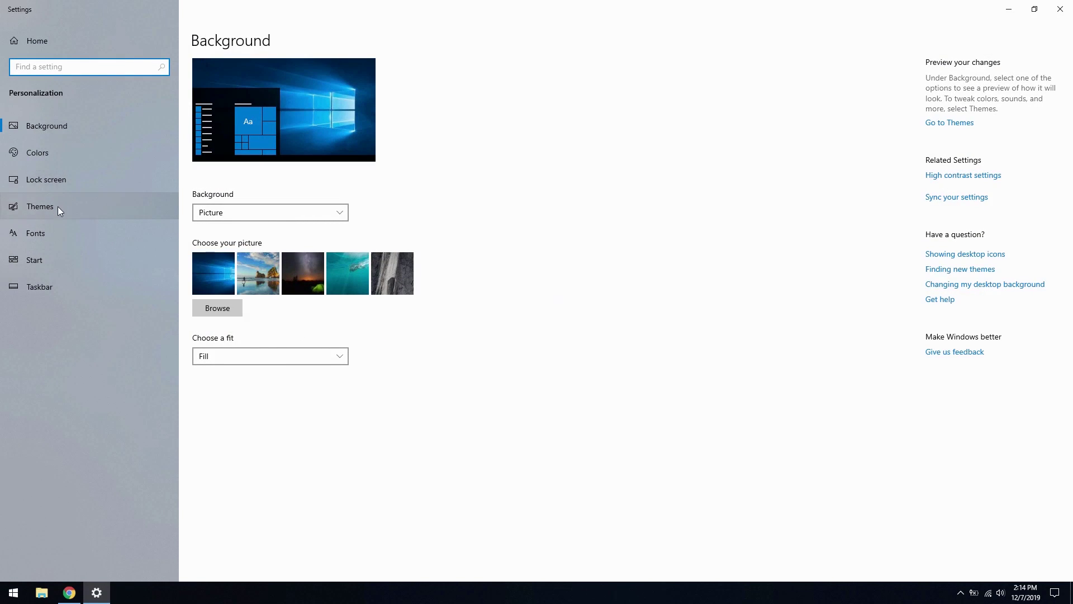
left_click(58, 206)
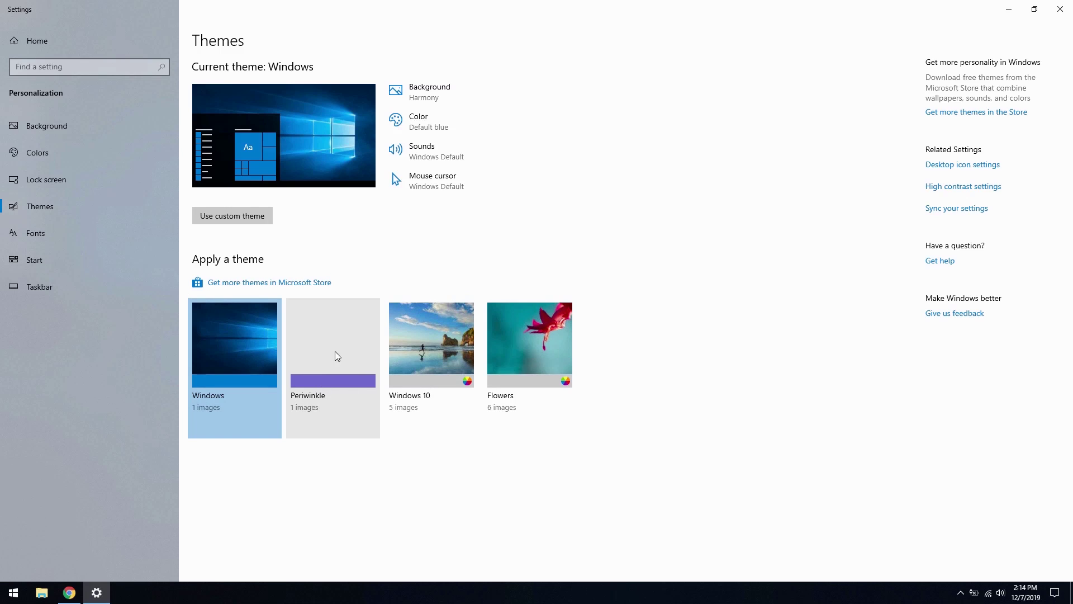
left_click(334, 367)
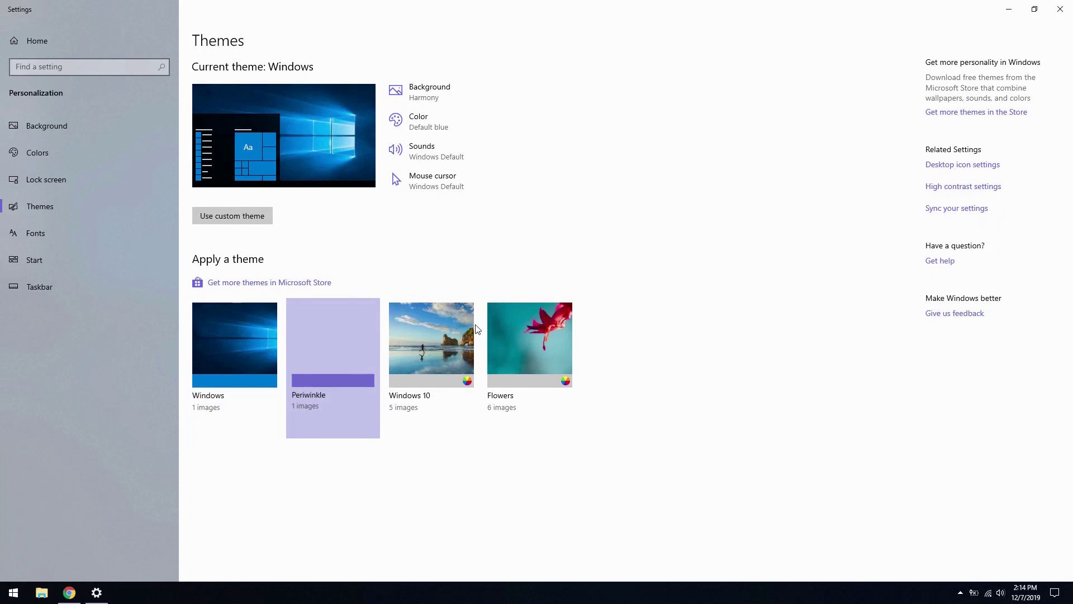
left_click(1060, 8)
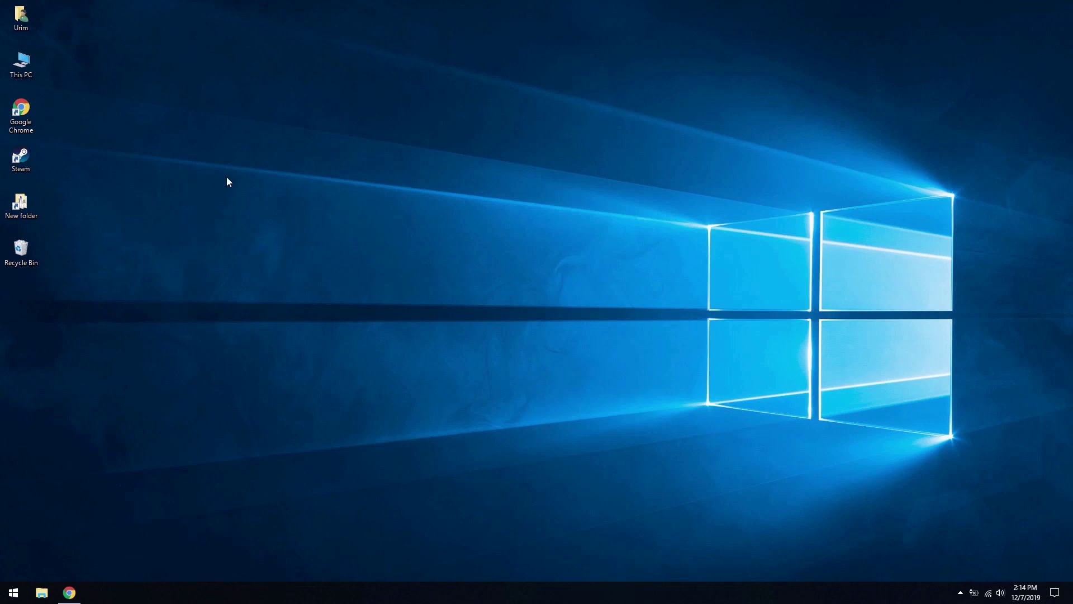
double_click(15, 68)
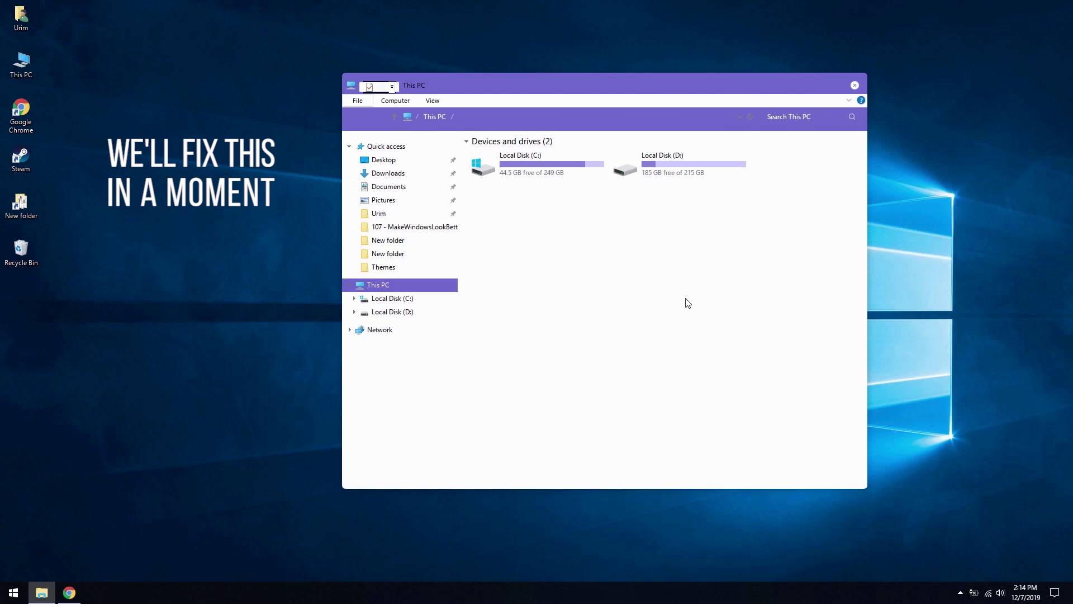
left_click(855, 85)
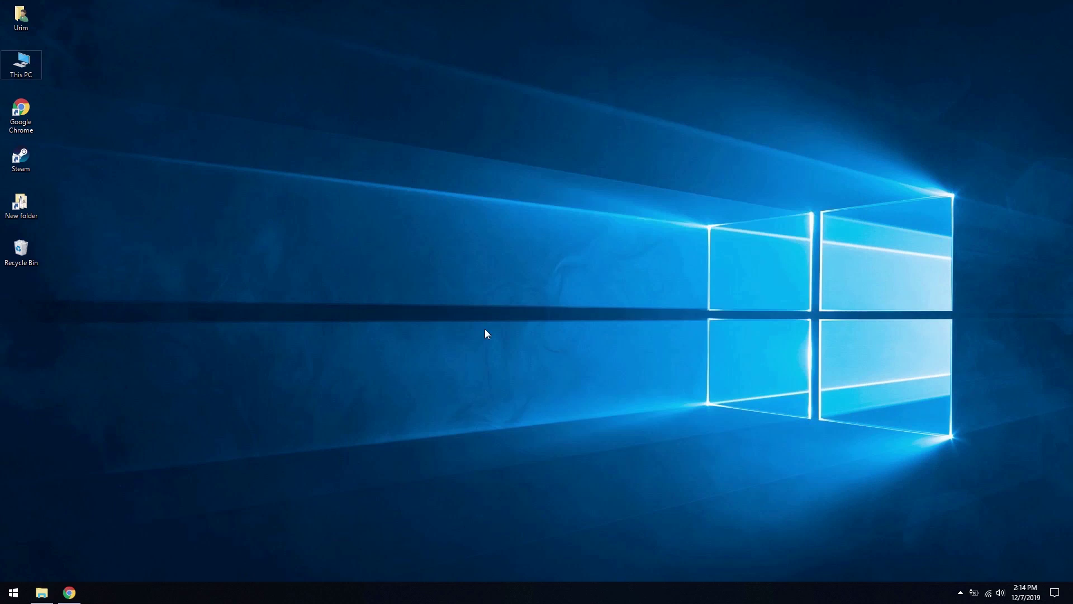
Download the Silhouette of High Rise Building wallpaper from Pexels in Chrome and open the downloaded image in Photos
left_click(69, 593)
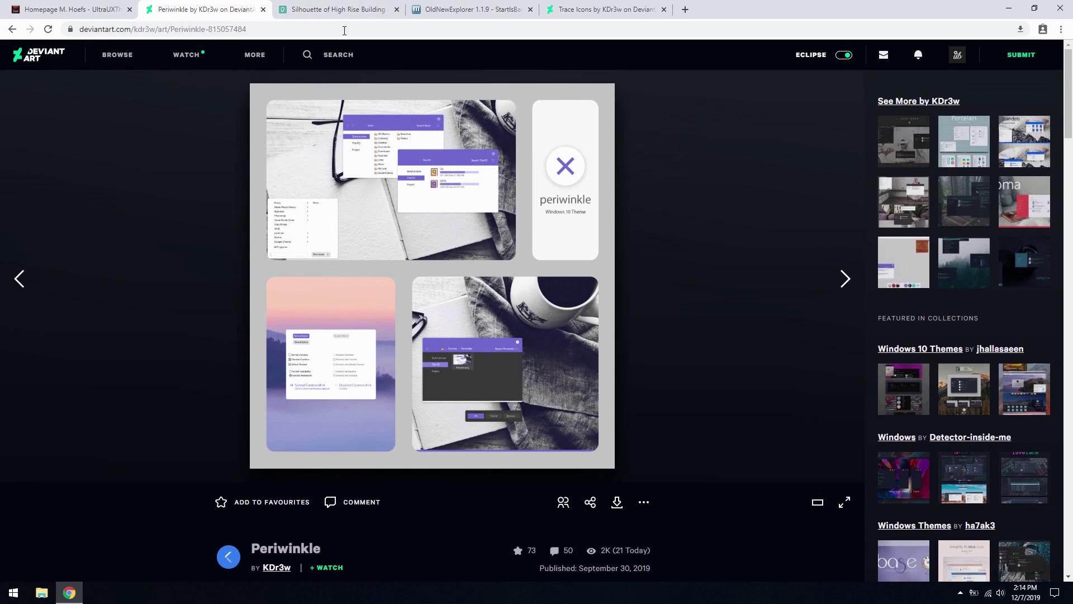
left_click(339, 15)
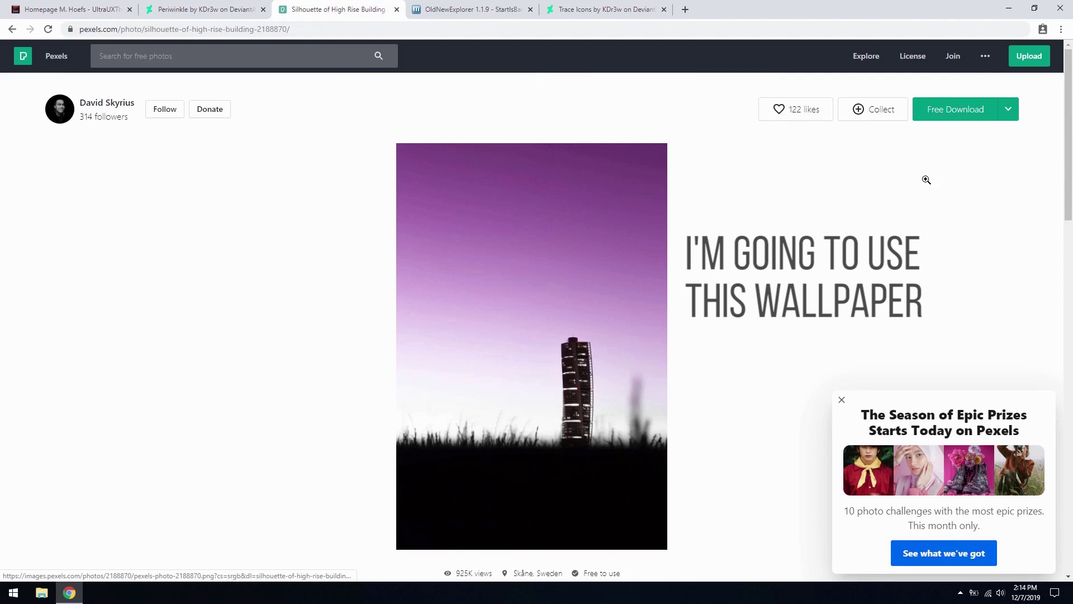
left_click(957, 109)
left_click(733, 280)
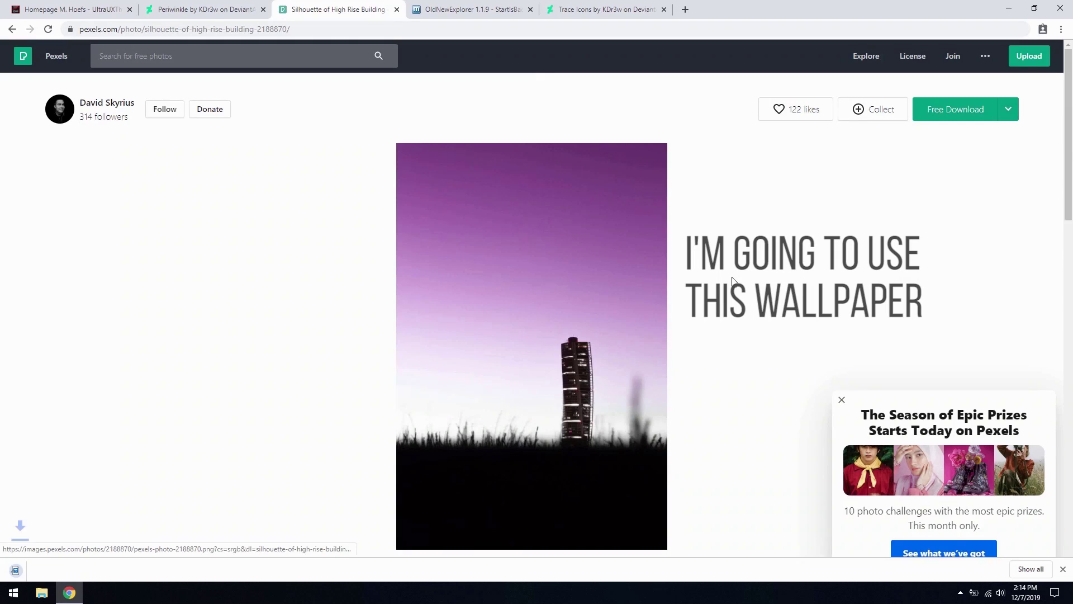
left_click(61, 570)
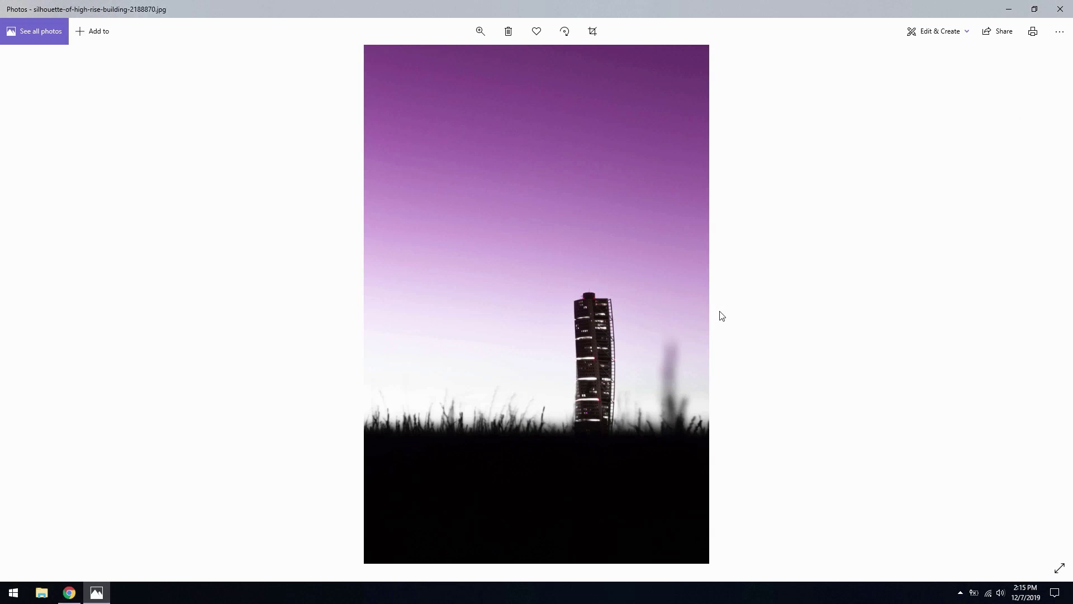
Crop the photo to the purple sky above the building and save a copy as silhouette-of-high-rise-building-2188870.jpg on the Desktop
left_click(591, 34)
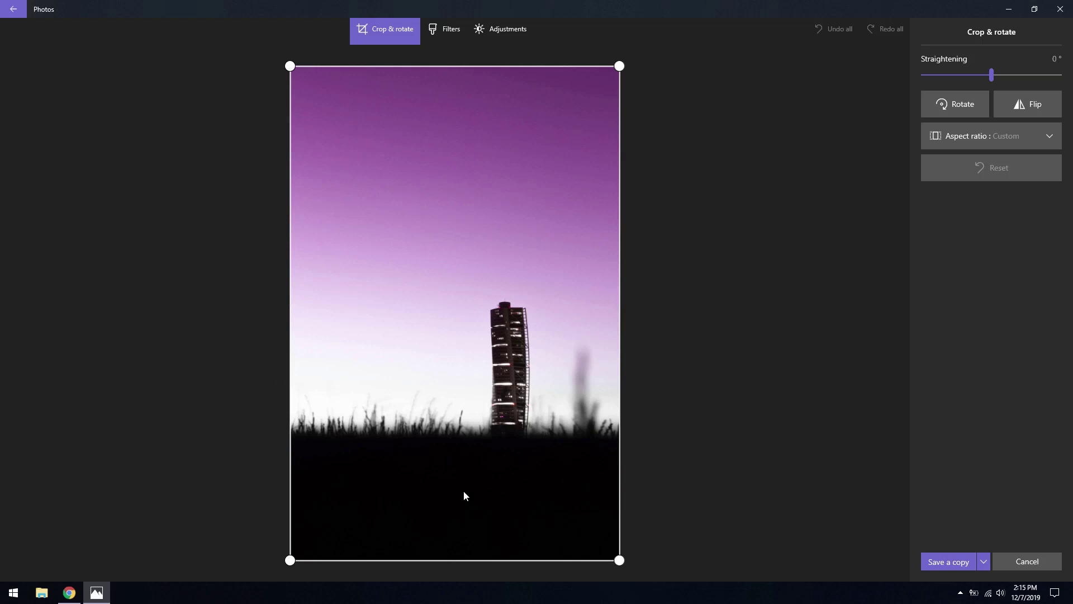
left_click_drag(446, 558, 477, 299)
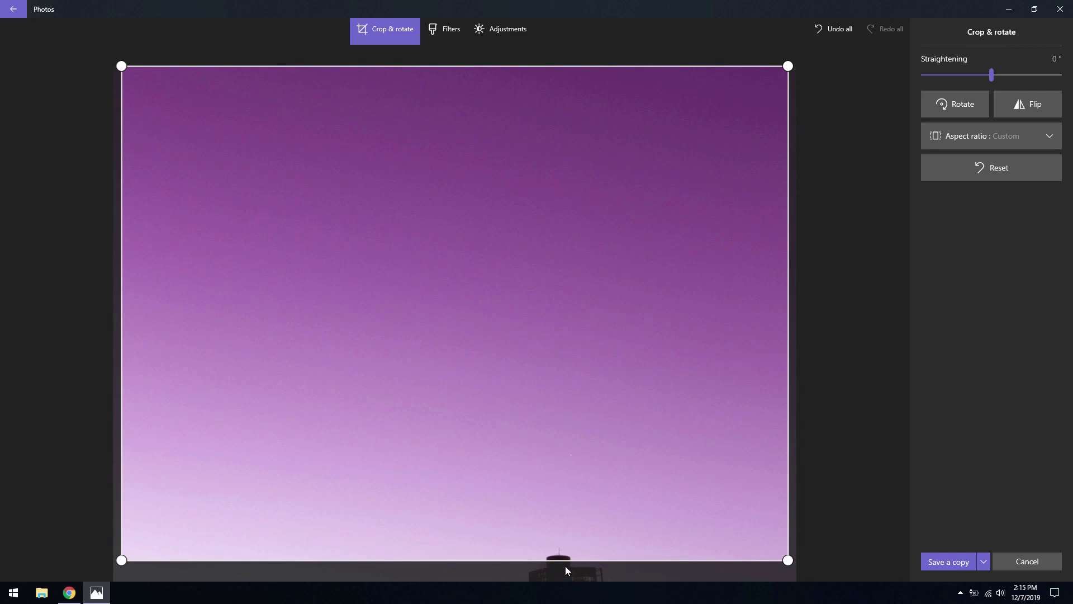
left_click_drag(569, 547, 568, 542)
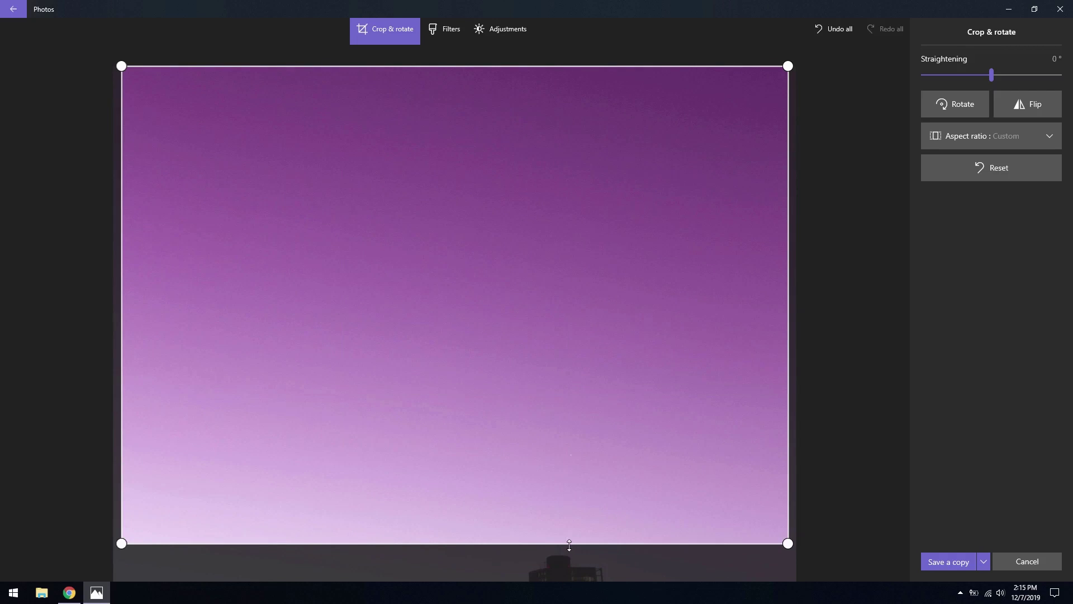
left_click(952, 560)
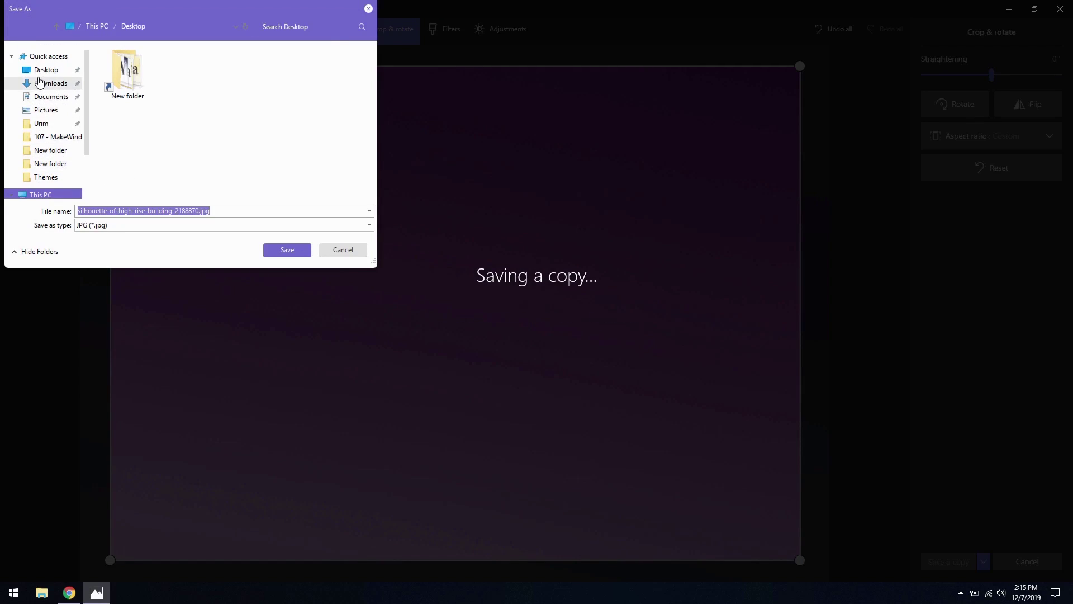
left_click(39, 69)
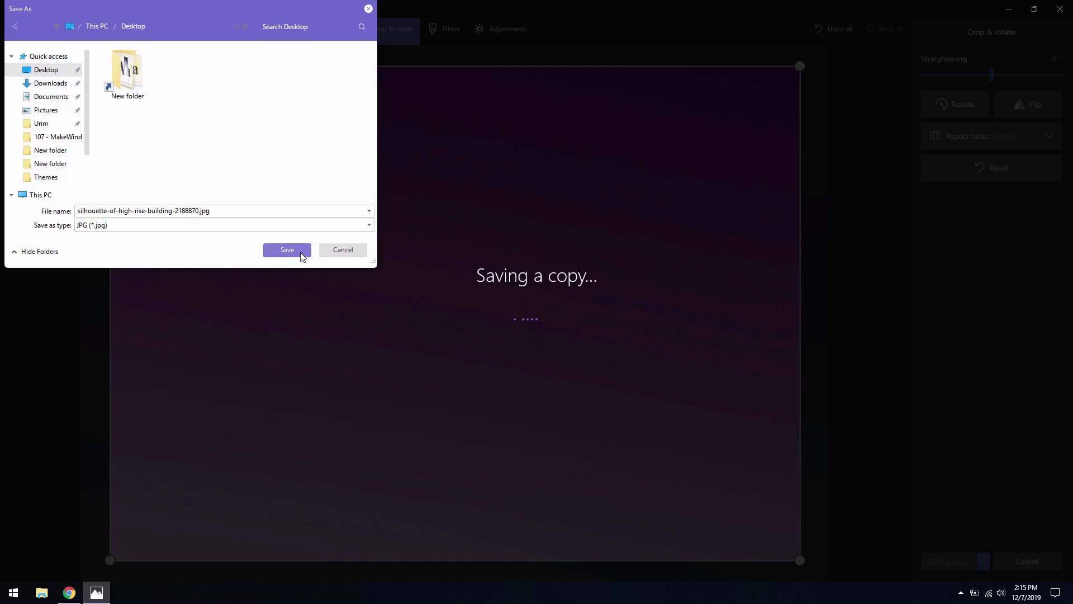
left_click(301, 250)
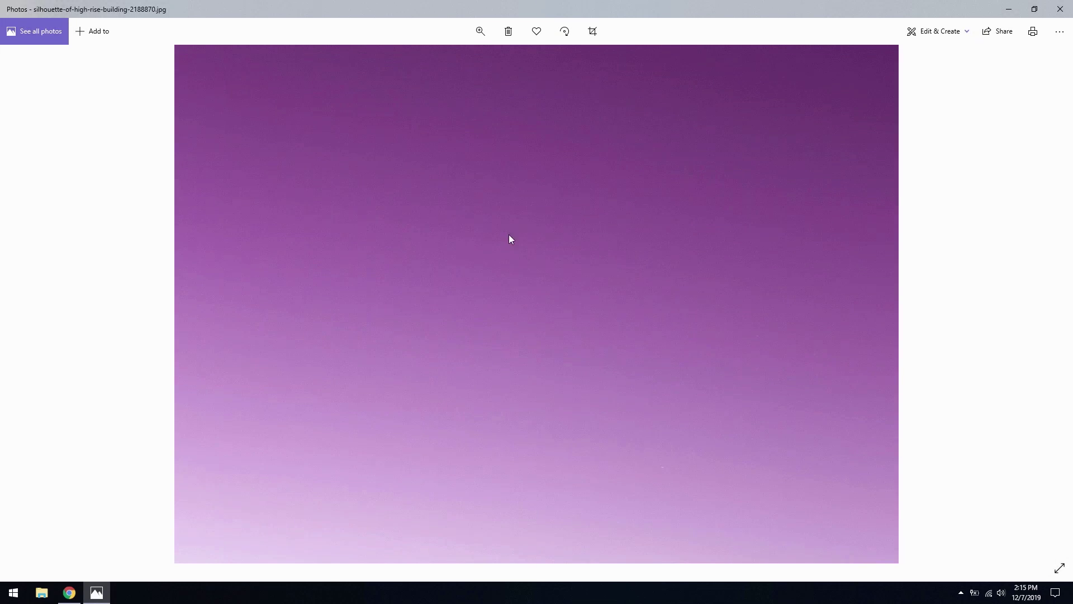
left_click(1068, 5)
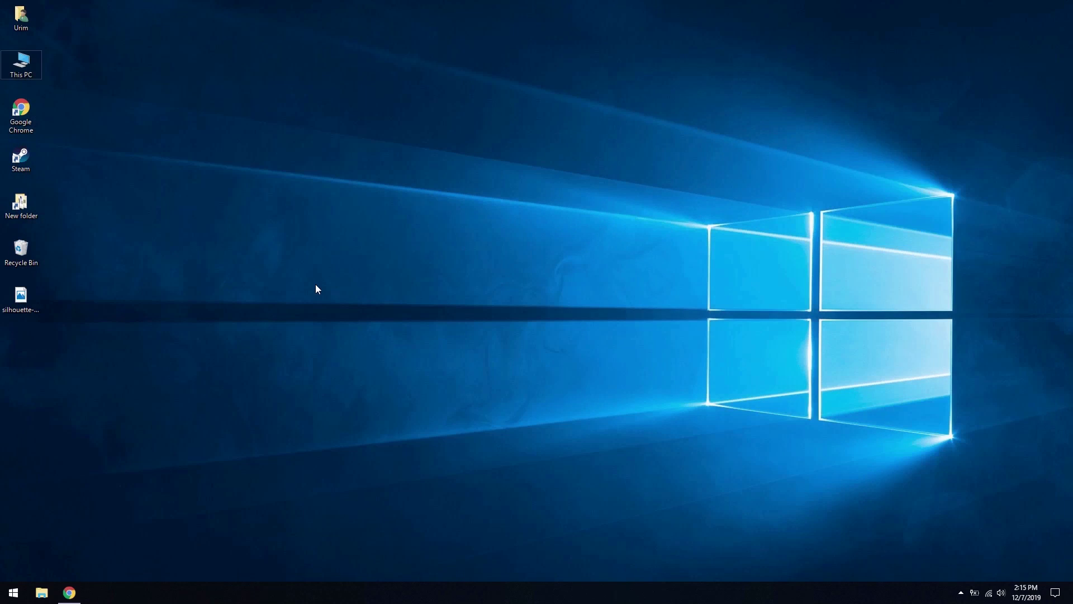
Set the cropped silhouette image as the desktop background and move its file to the Recycle Bin
right_click(27, 304)
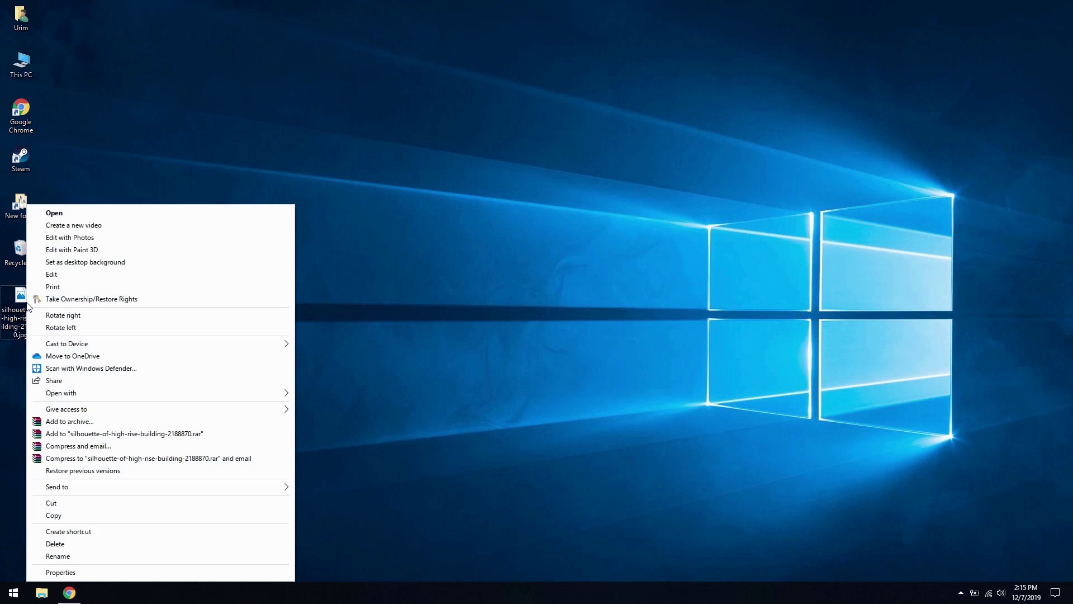
left_click(91, 263)
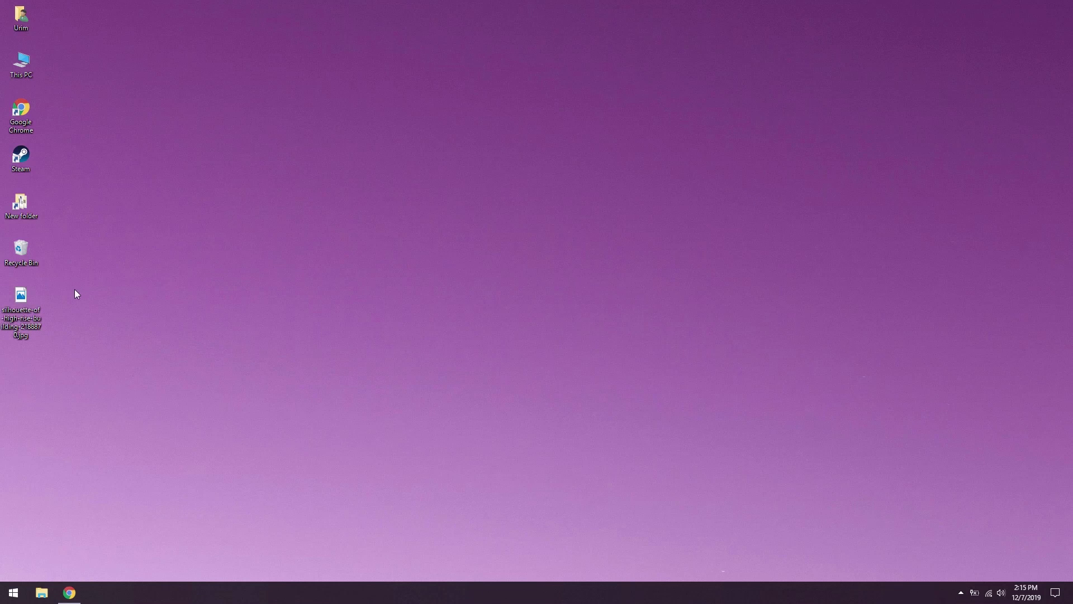
left_click_drag(21, 296, 20, 249)
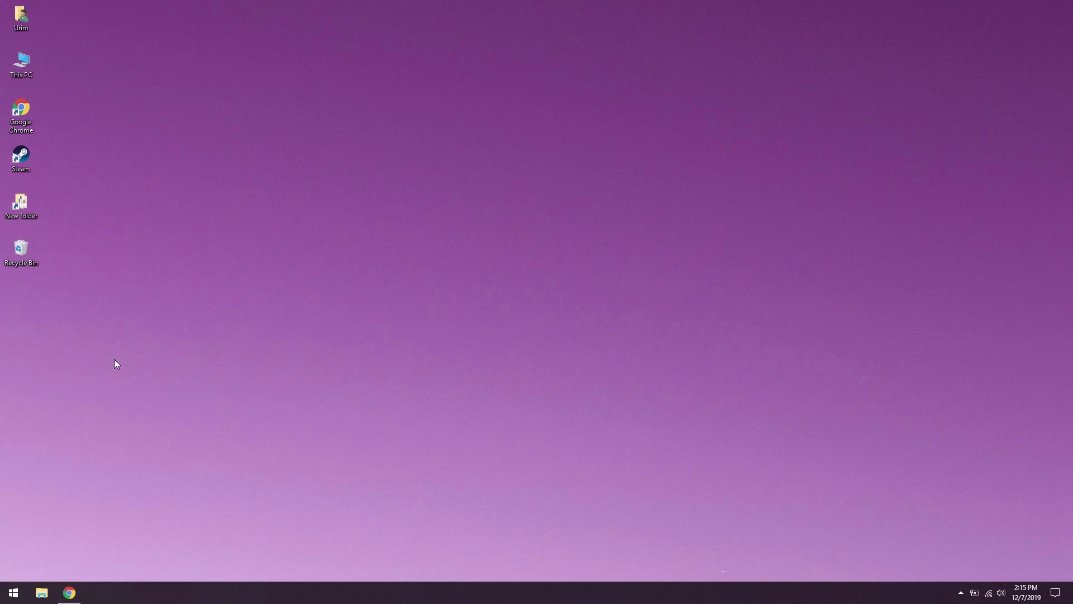
Download OldNewExplorer.rar from the MSFN OldNewExplorer 1.1.9 topic in Chrome and open the archive in WinRAR
left_click(78, 594)
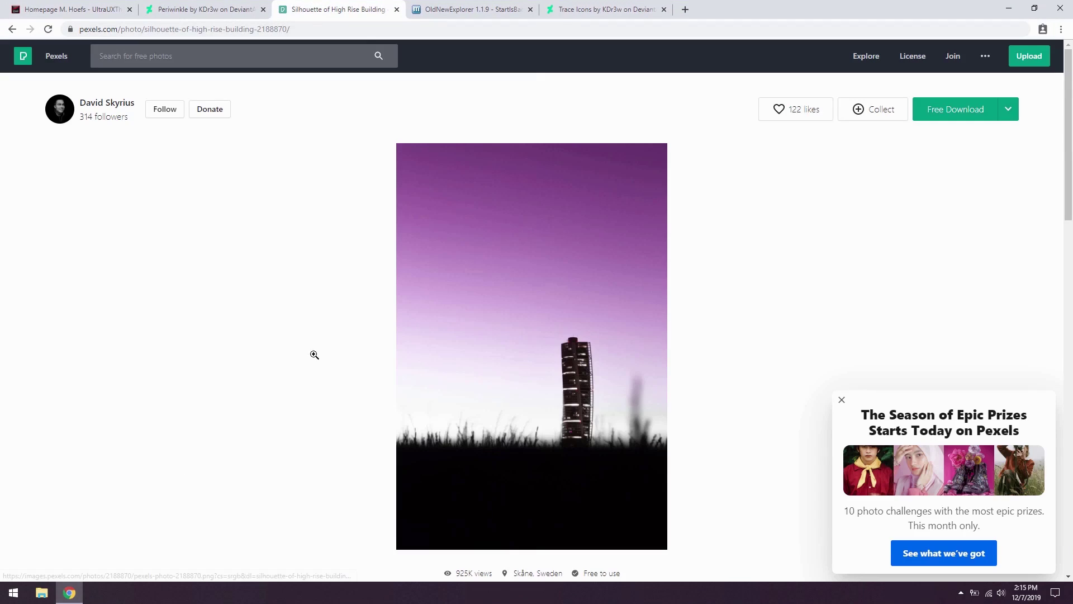
left_click(467, 9)
scroll(506, 213, "down", 6)
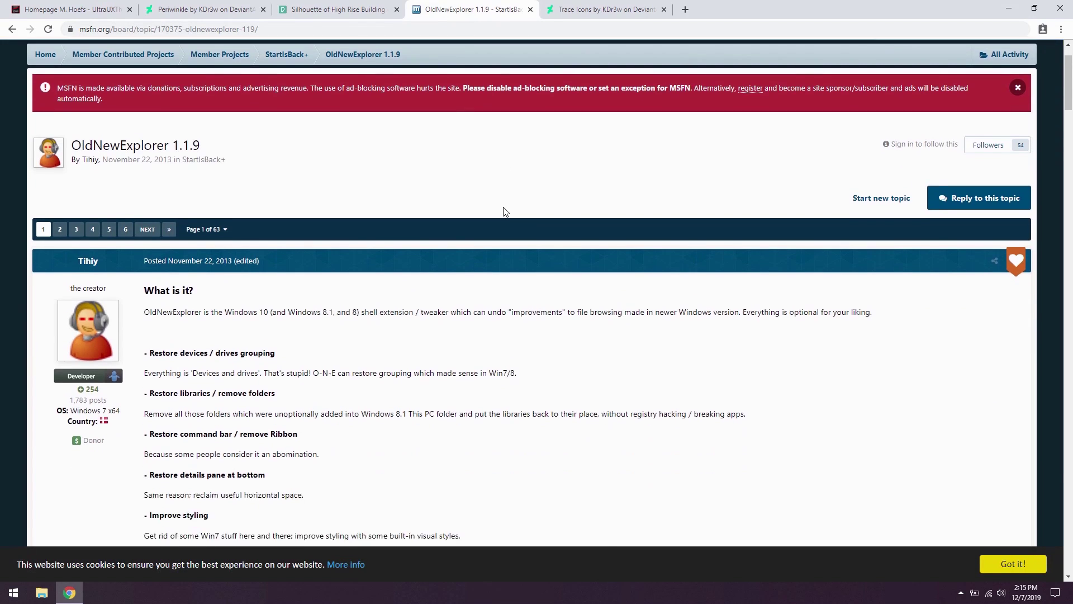
scroll(506, 213, "down", 6)
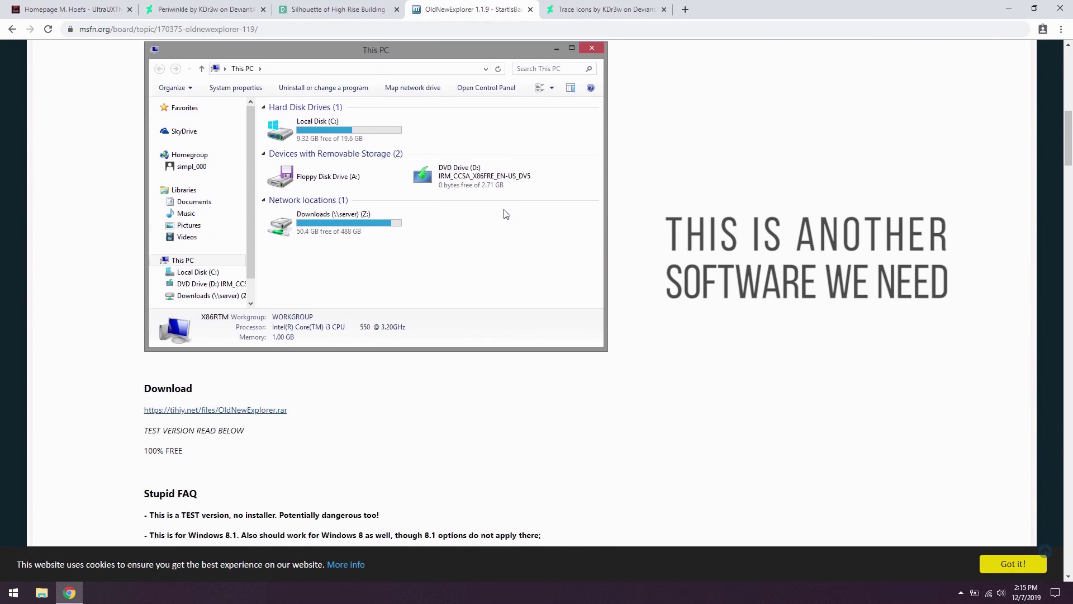
left_click(233, 351)
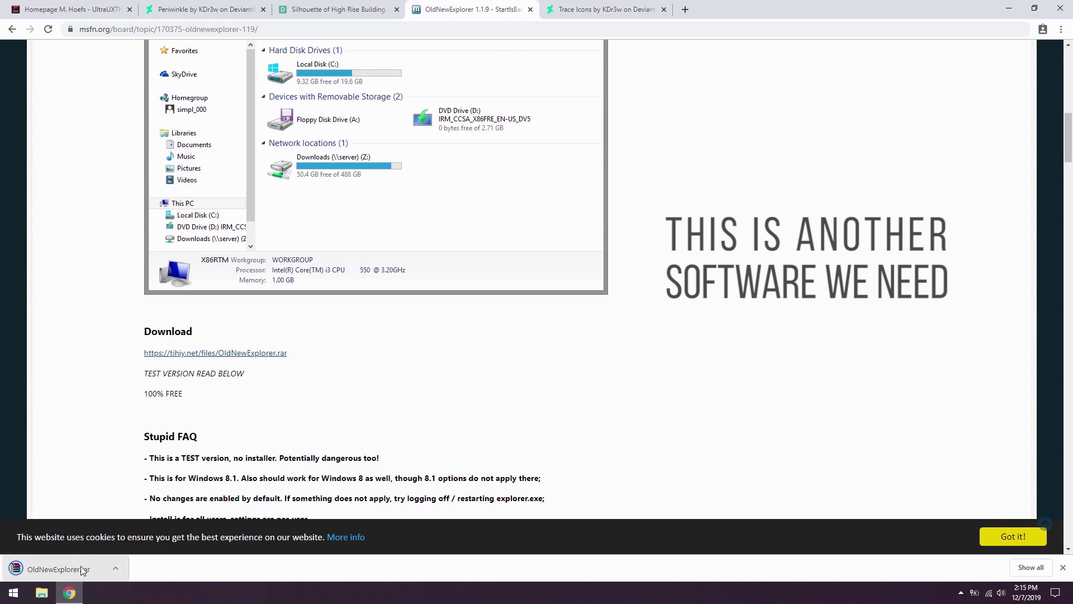
left_click(76, 591)
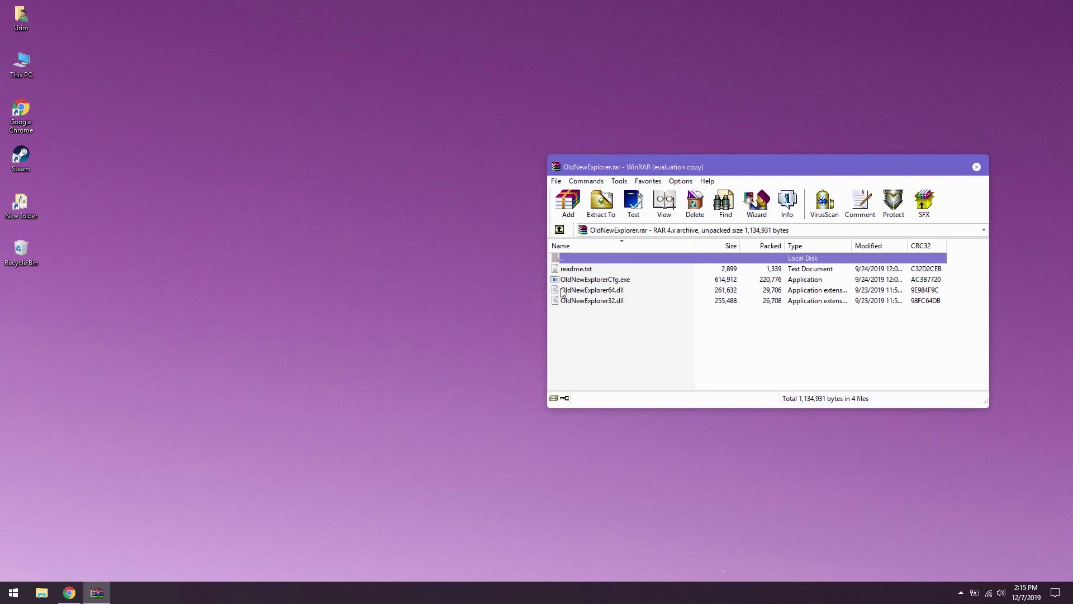
Create a desktop folder named OldNewExplorer, dismissing the WinRAR license reminder
right_click(449, 251)
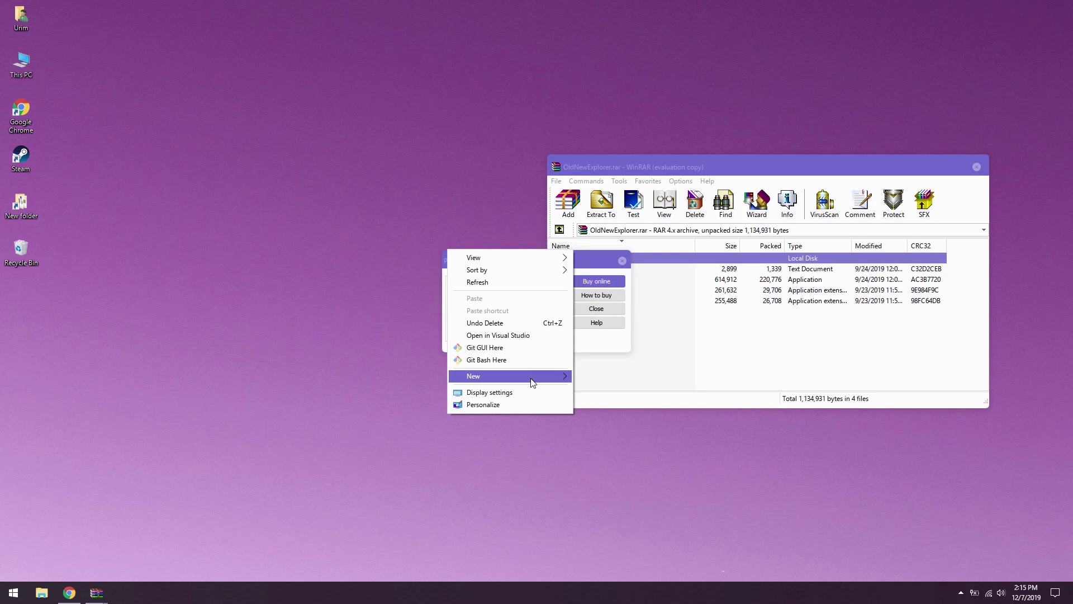
left_click(592, 379)
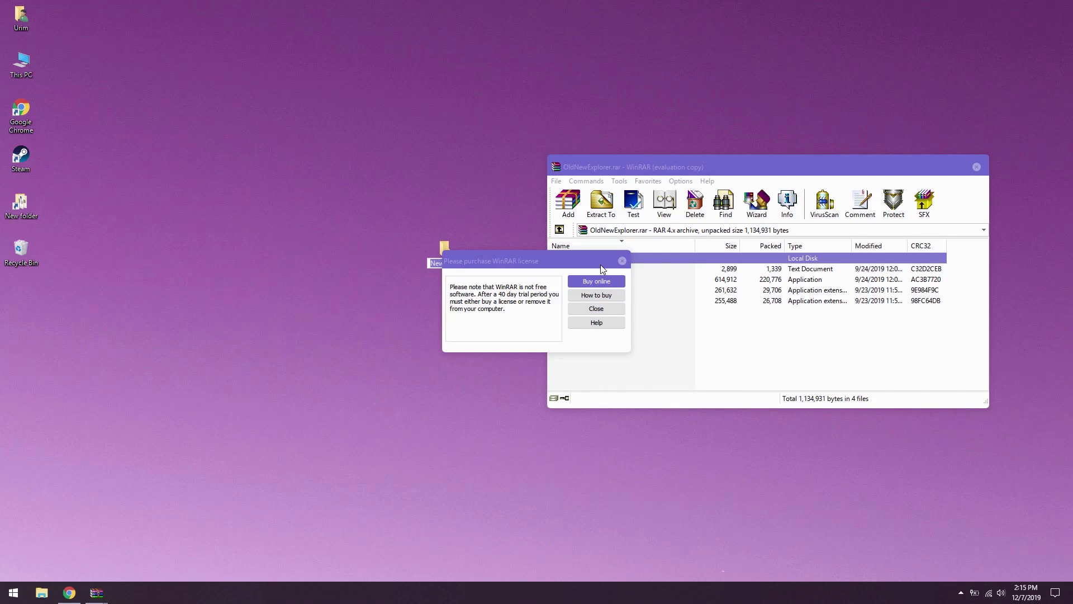
left_click(623, 262)
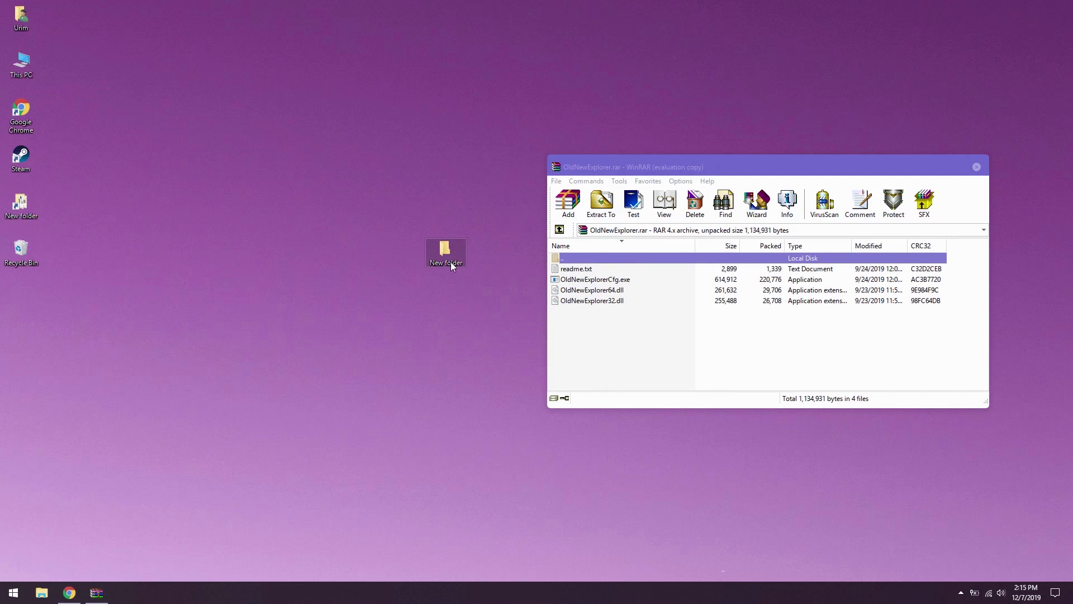
type("OldNewExplorer")
key("Return")
Extract all four files from OldNewExplorer.rar into the OldNewExplorer desktop folder and close the archive
left_click_drag(611, 347, 576, 274)
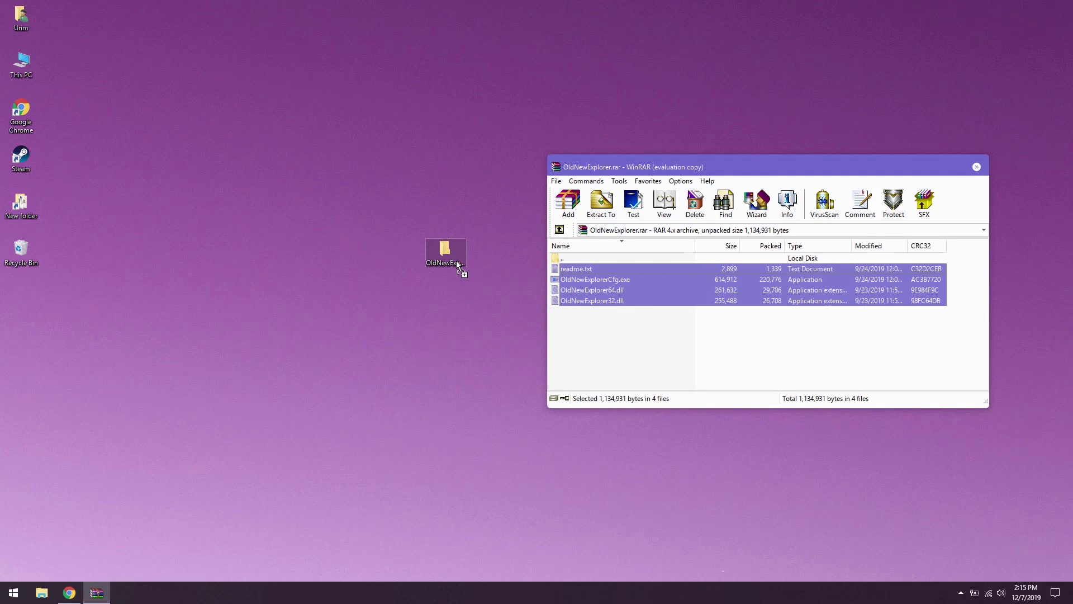
left_click_drag(457, 262, 457, 262)
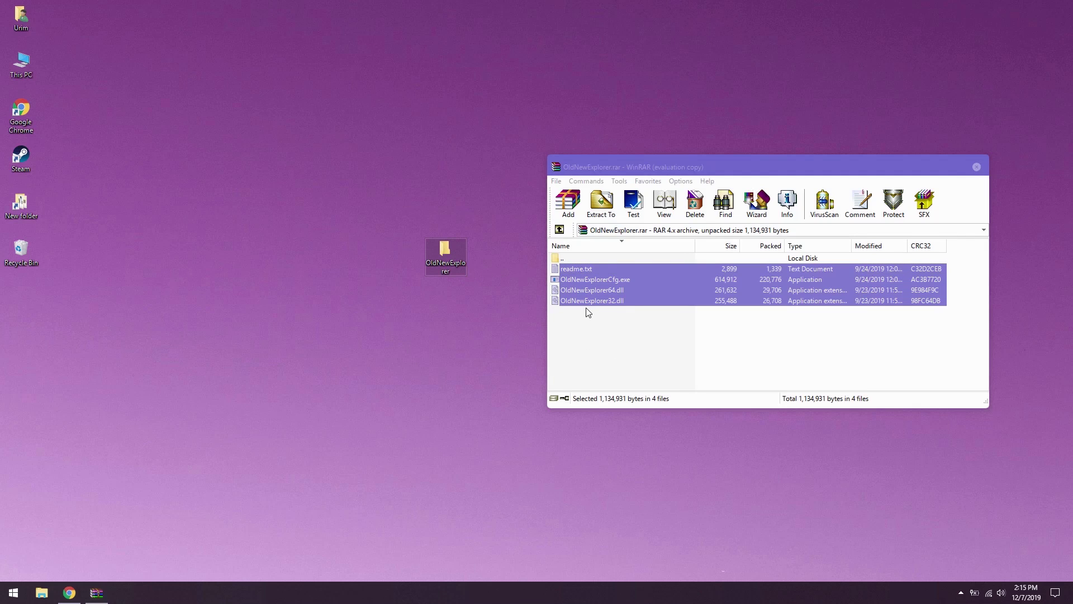
left_click(977, 167)
Open the OldNewExplorer desktop folder and launch OldNewExplorerCfg.exe
double_click(454, 265)
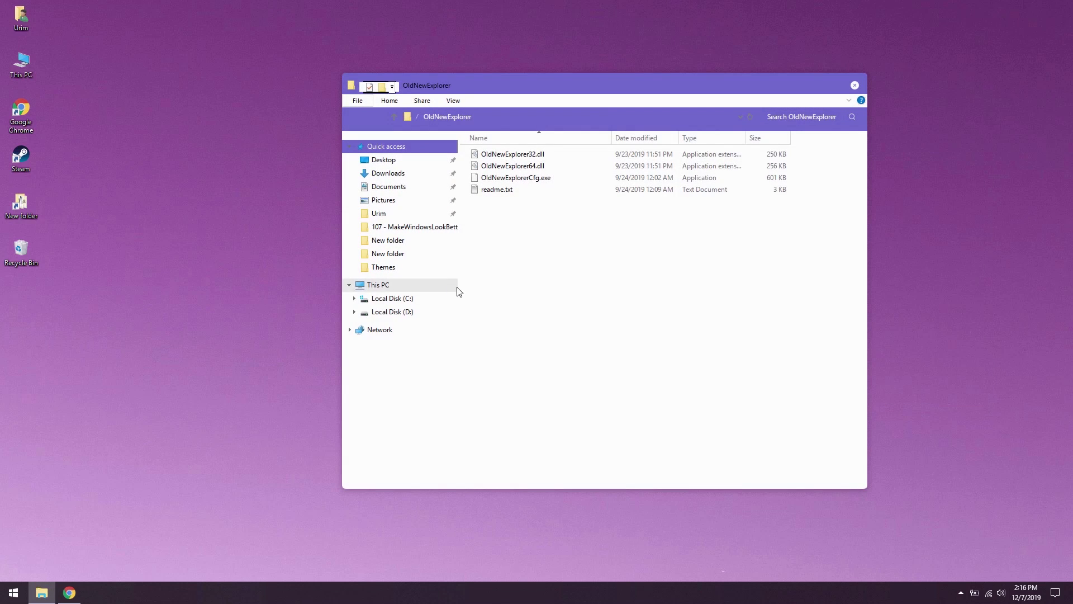
left_click_drag(456, 96, 642, 116)
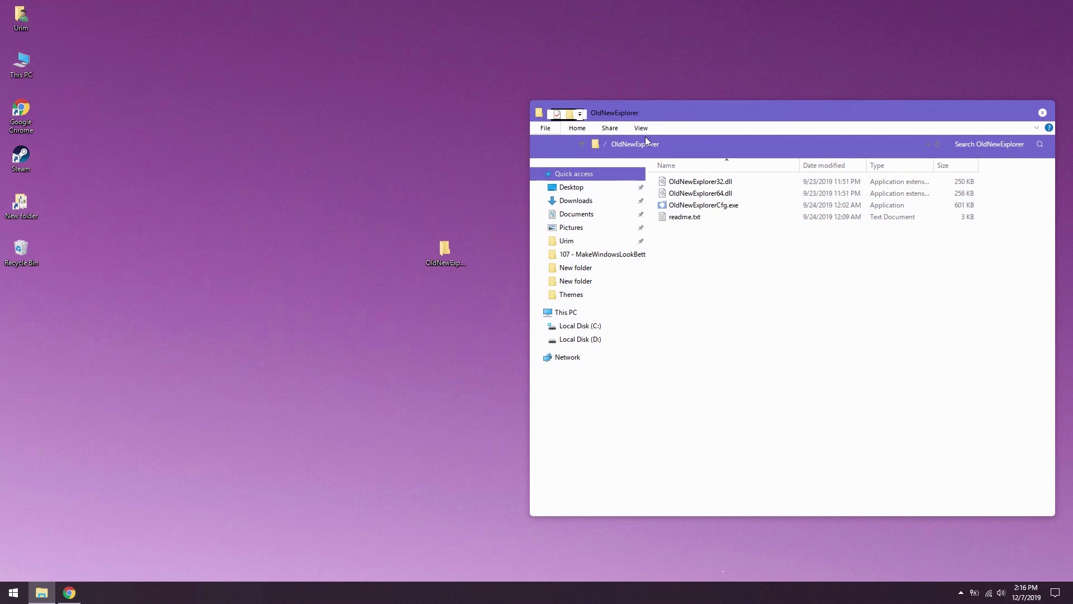
double_click(707, 207)
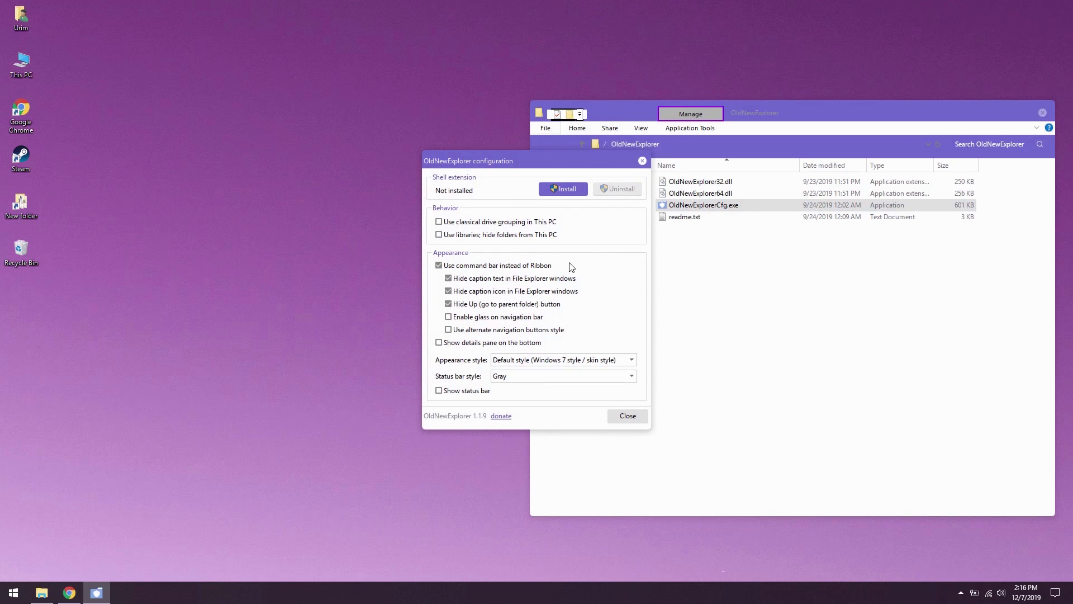
Install the OldNewExplorer shell extension with the command bar on, caption text, caption icon and Up button hidden, glass and alternate navigation off; close both windows
left_click(459, 267)
left_click(458, 268)
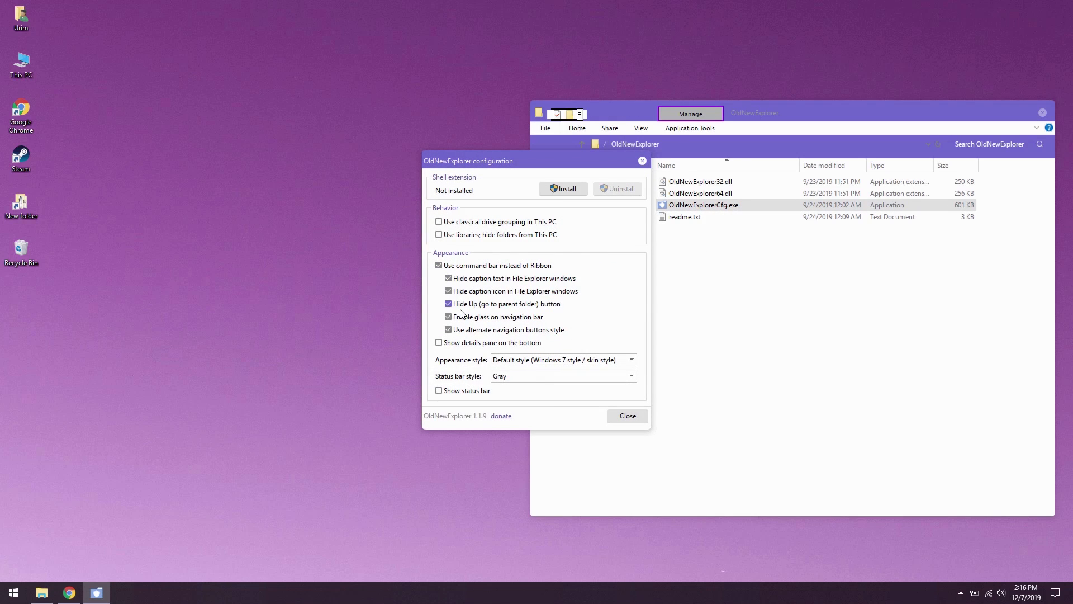
left_click(465, 317)
left_click(466, 331)
left_click(478, 281)
left_click(566, 192)
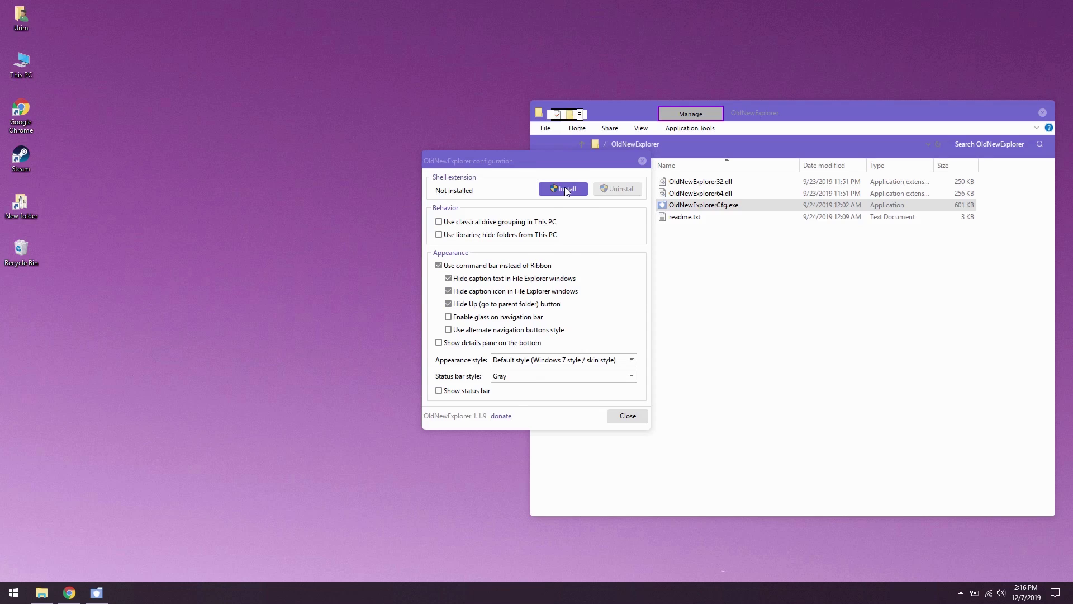
left_click(1043, 112)
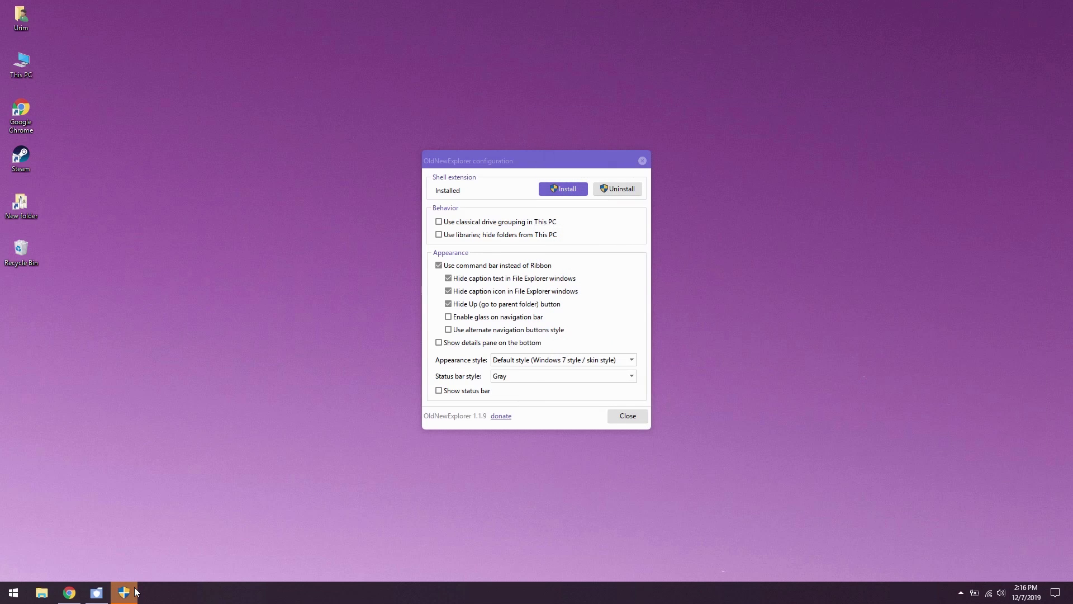
left_click(642, 160)
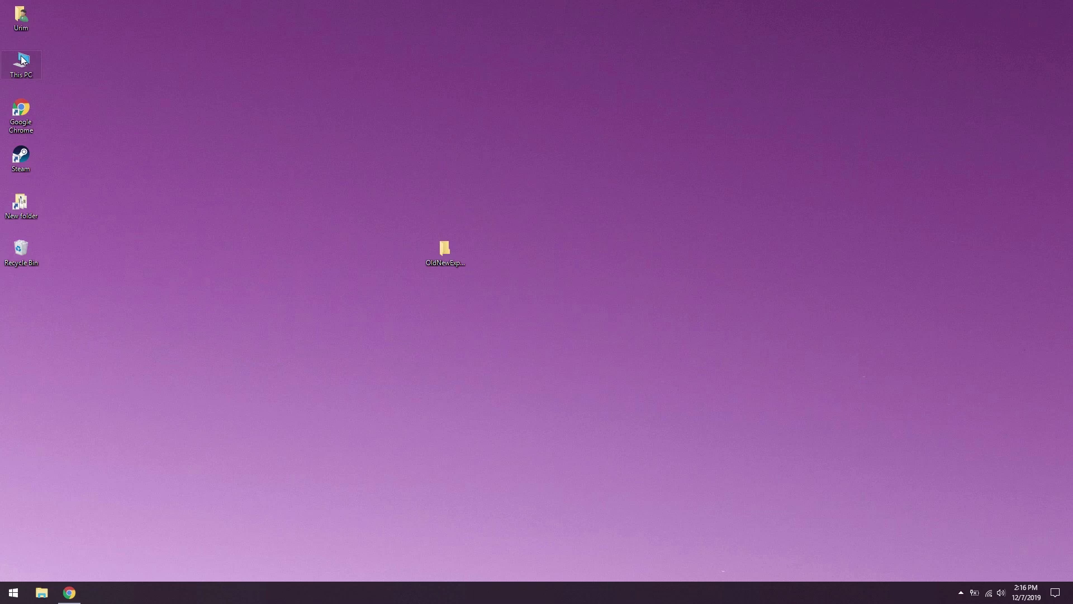
Check File Explorer's look in This PC, close it, and move the OldNewExplorer folder to the desktop's upper-right corner
double_click(22, 60)
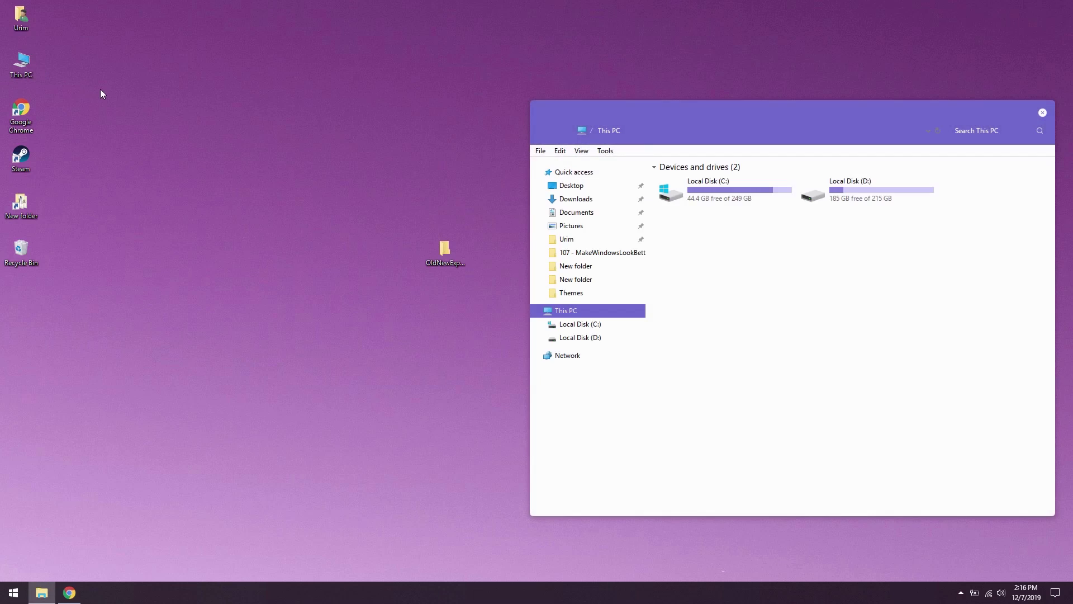
left_click(1035, 114)
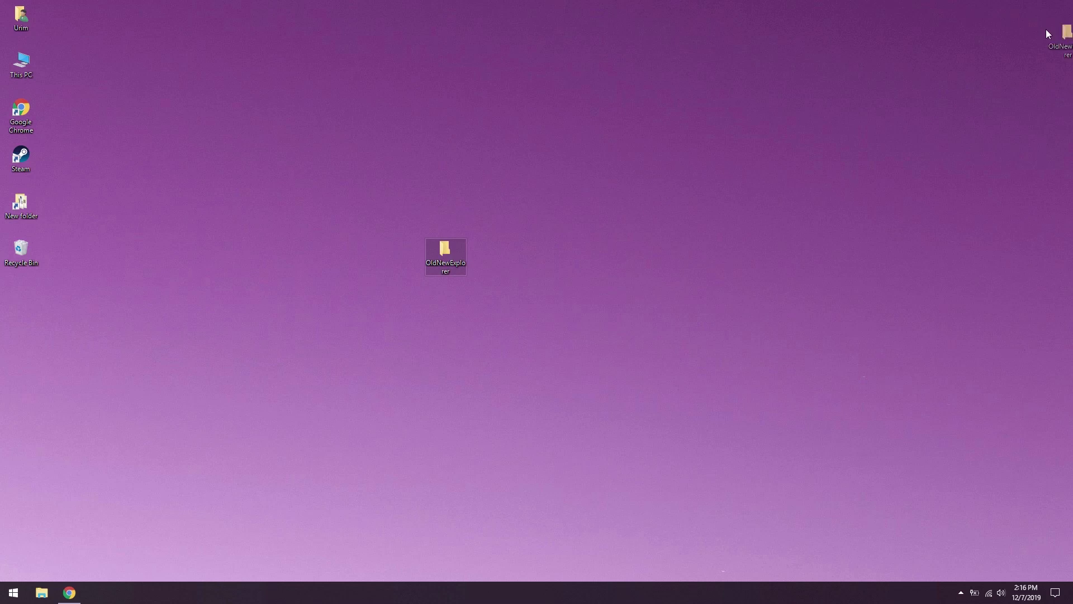
left_click_drag(1048, 31, 1047, 31)
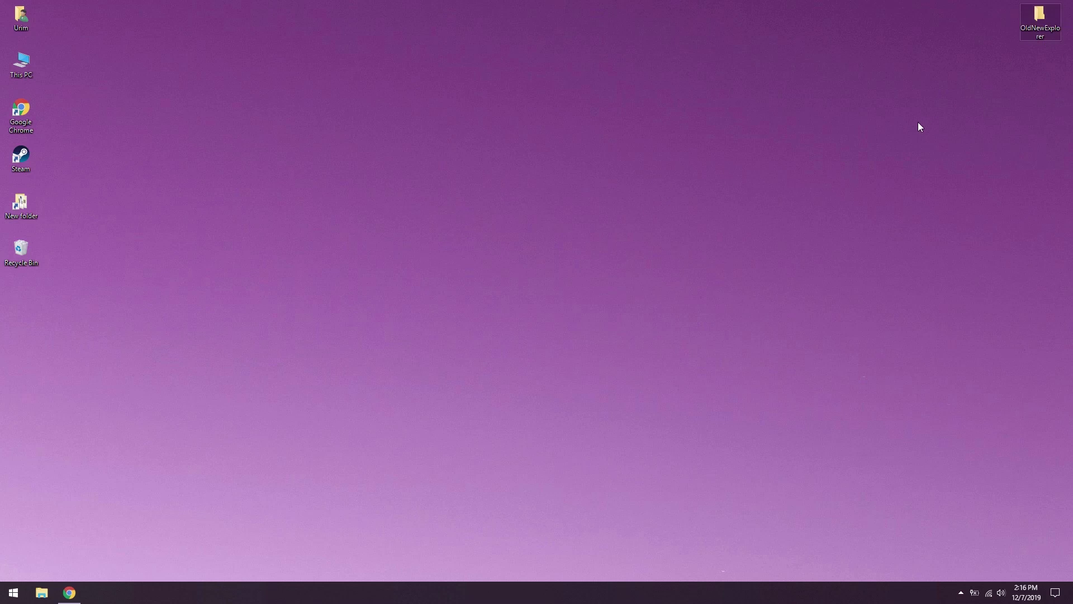
Download the Trace Icons zip from its DeviantArt page in Chrome and open the archive's Trace folder in WinRAR
left_click(69, 592)
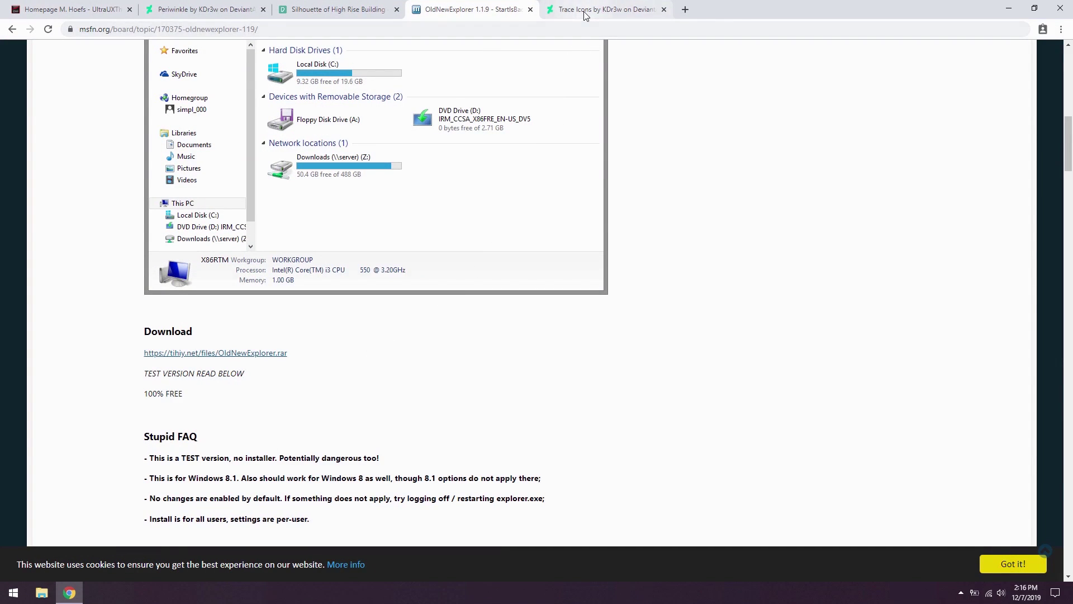
left_click(604, 10)
scroll(591, 226, "down", 1)
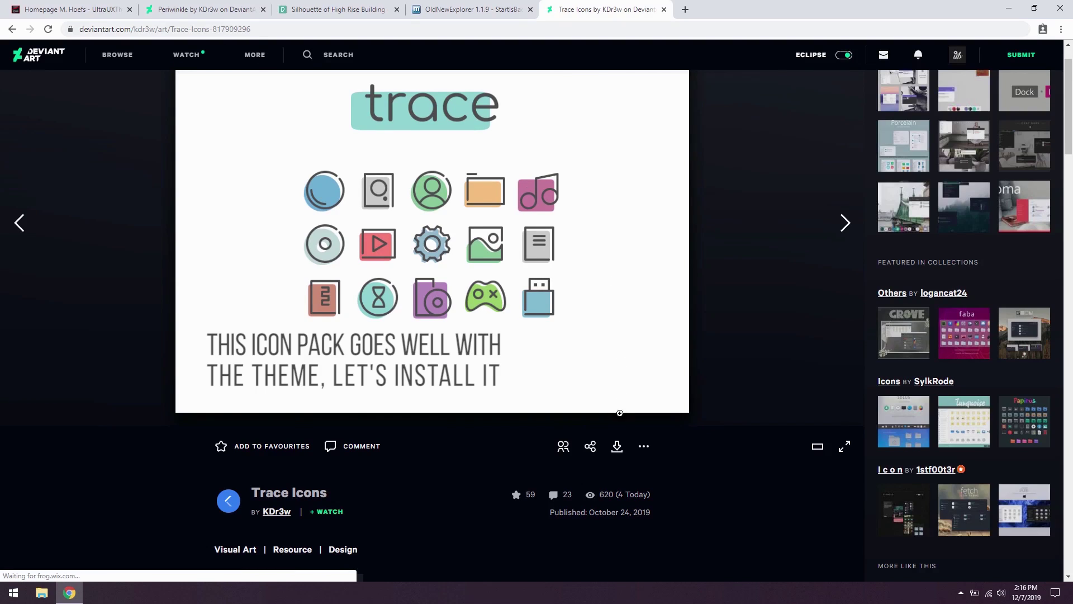
left_click(618, 445)
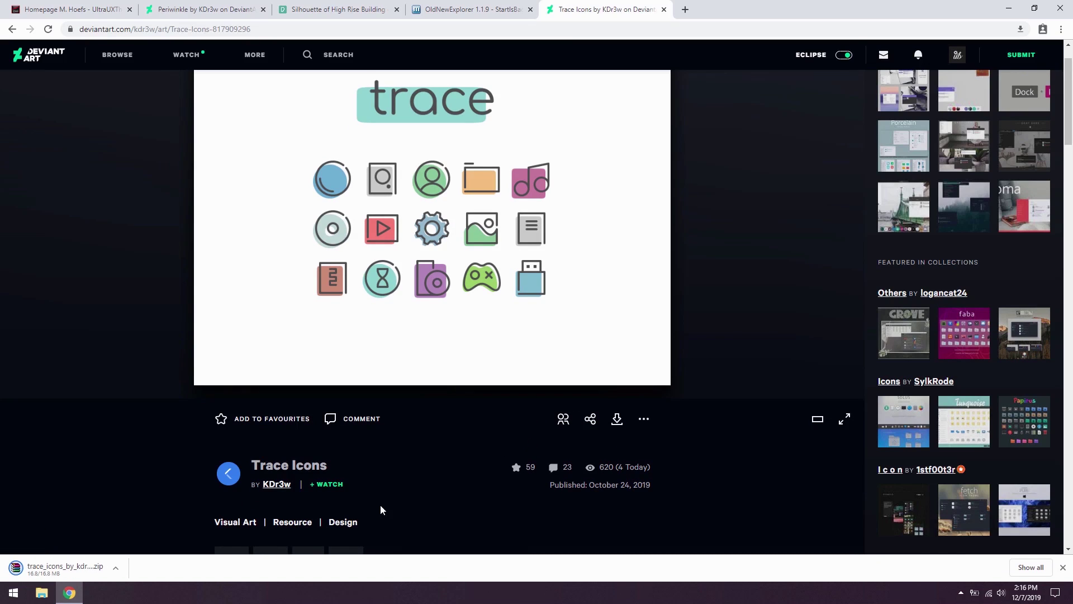
left_click(86, 566)
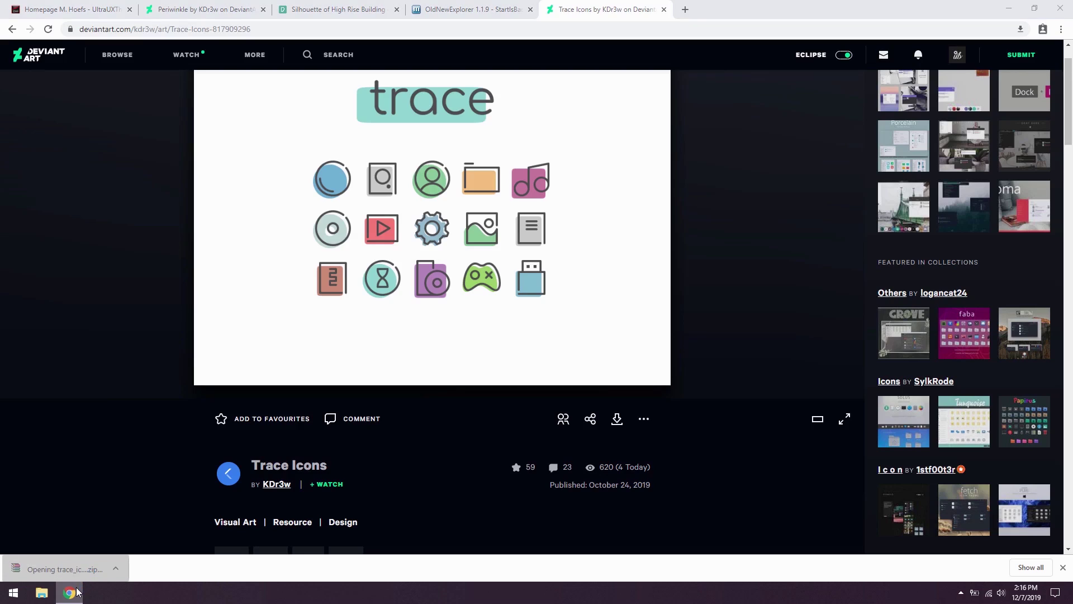
left_click(76, 592)
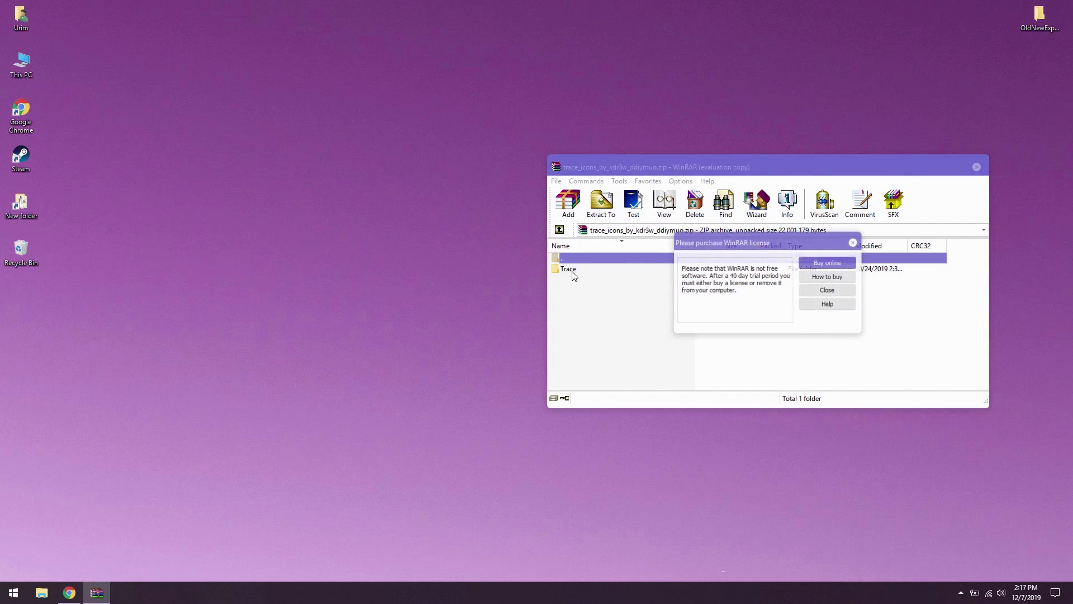
left_click(827, 291)
double_click(566, 270)
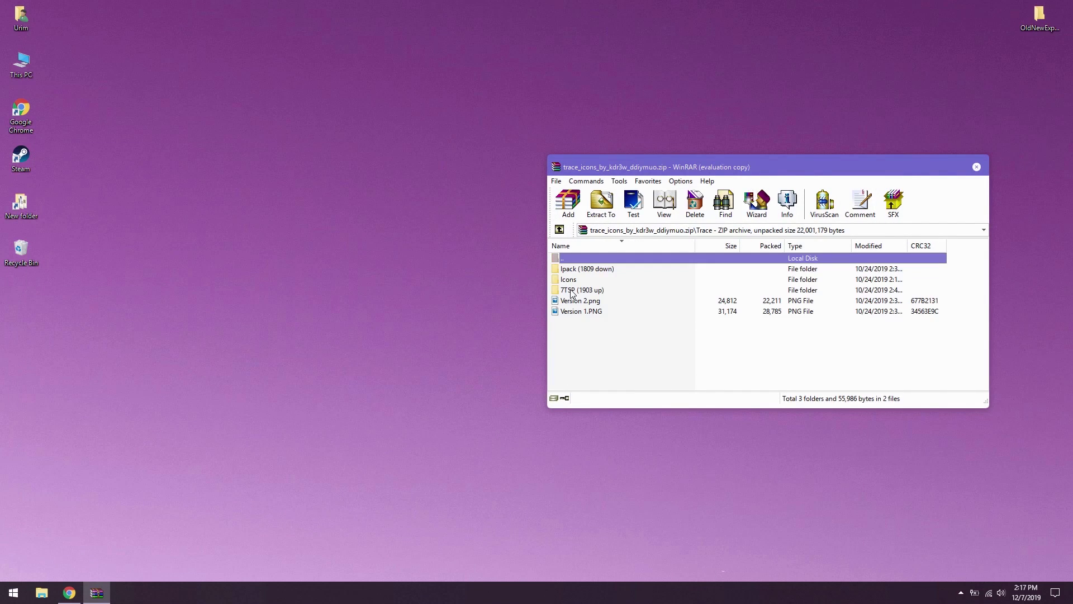
Run winver to check the installed Windows version
left_click(2, 579)
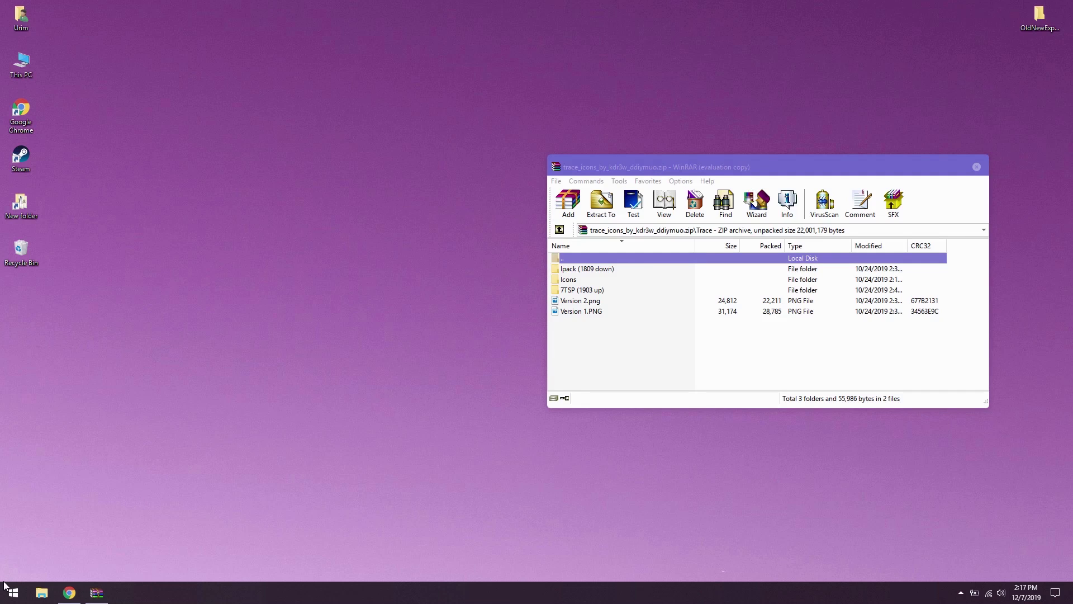
left_click(13, 593)
type("winver")
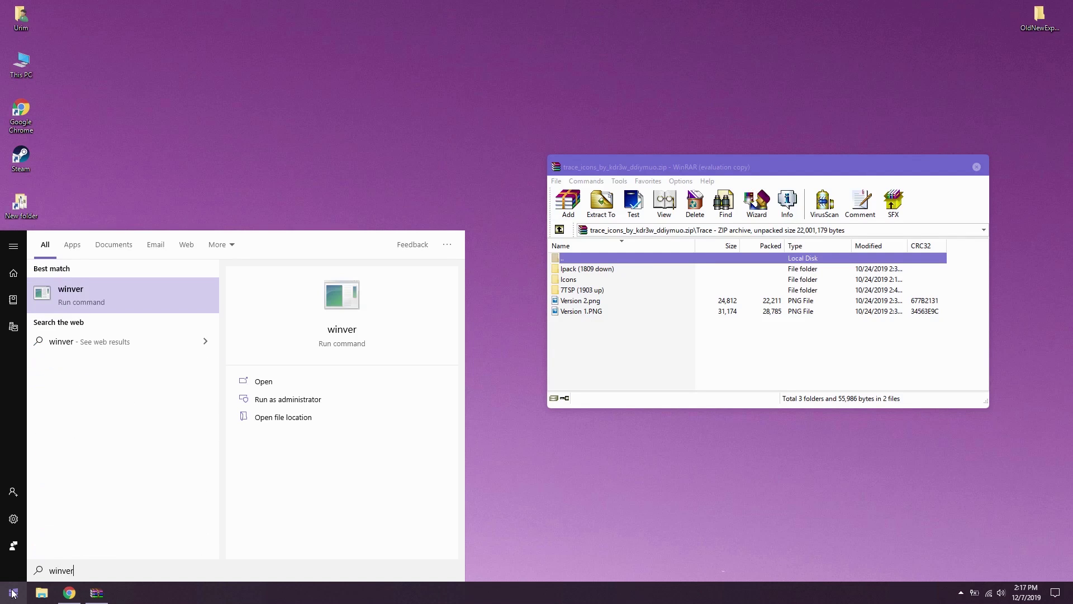
key("Return")
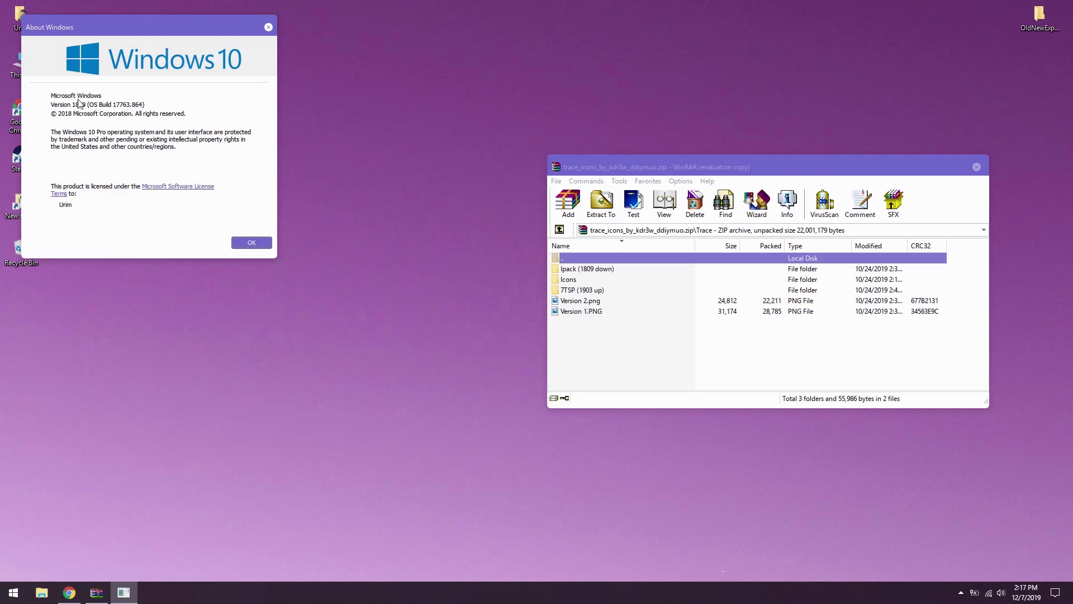
Extract the Version 1 folder from Ipack (1809 down) to the desktop, closing About Windows and the archive
left_click(577, 270)
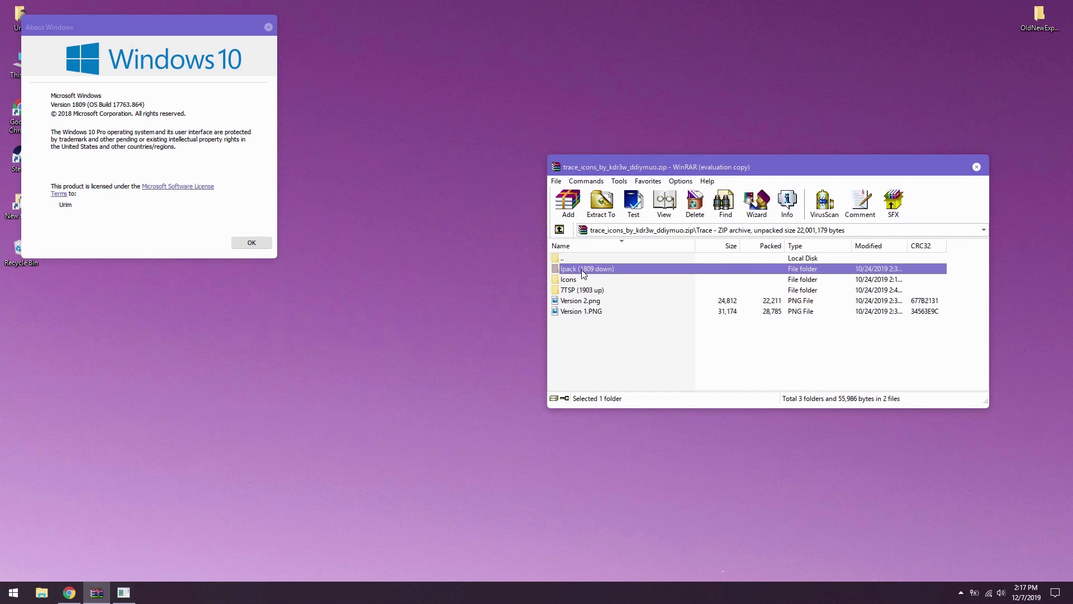
double_click(581, 270)
left_click(268, 28)
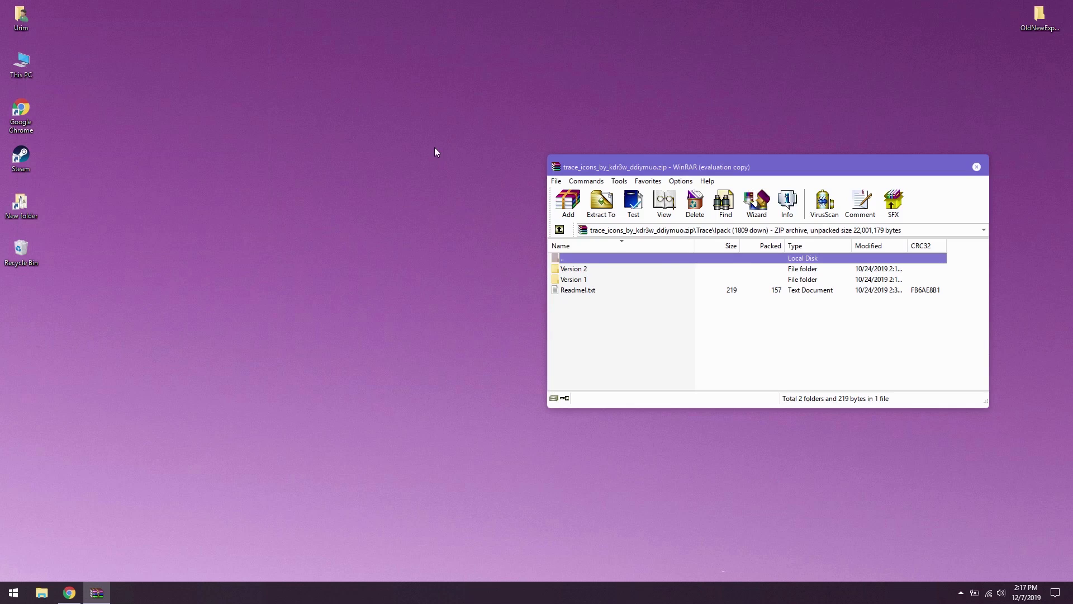
left_click(582, 282)
left_click_drag(545, 276, 206, 180)
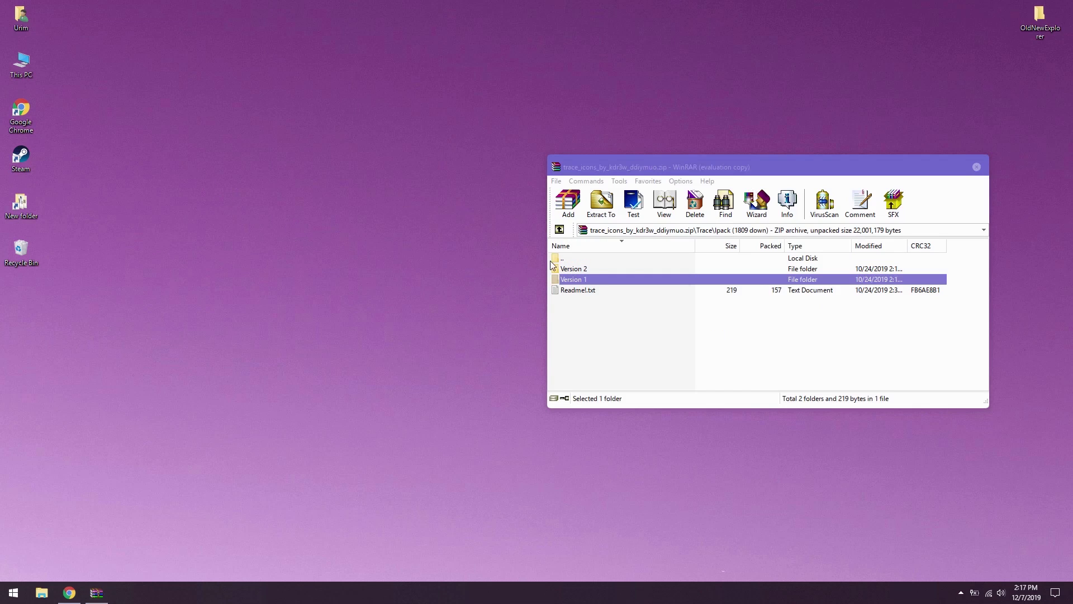
left_click(978, 165)
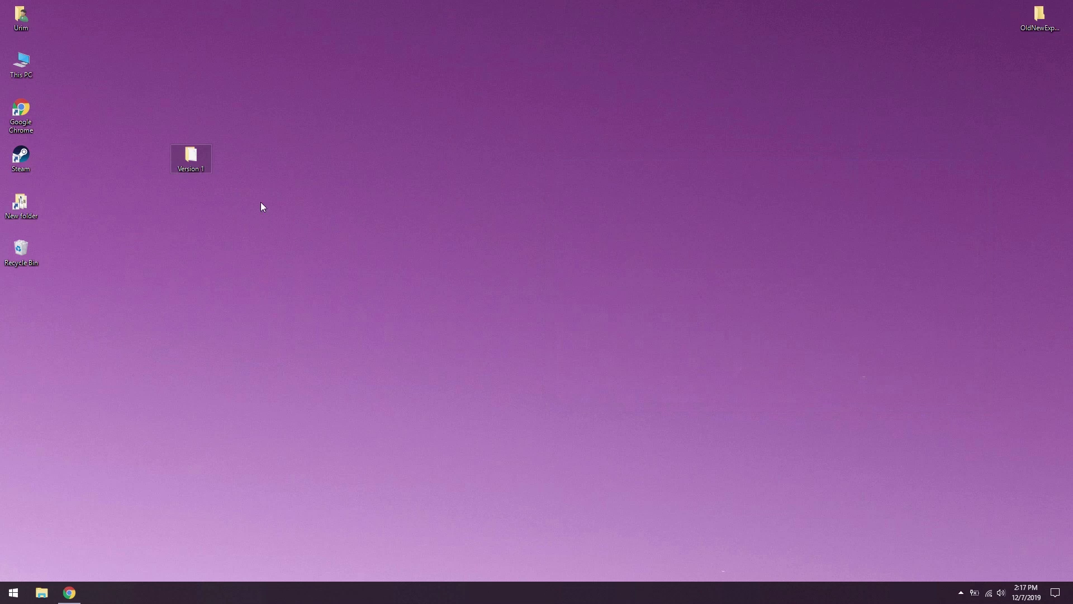
Open the Version 1 folder and rename Trace.ex_ as Trace.exe
double_click(197, 169)
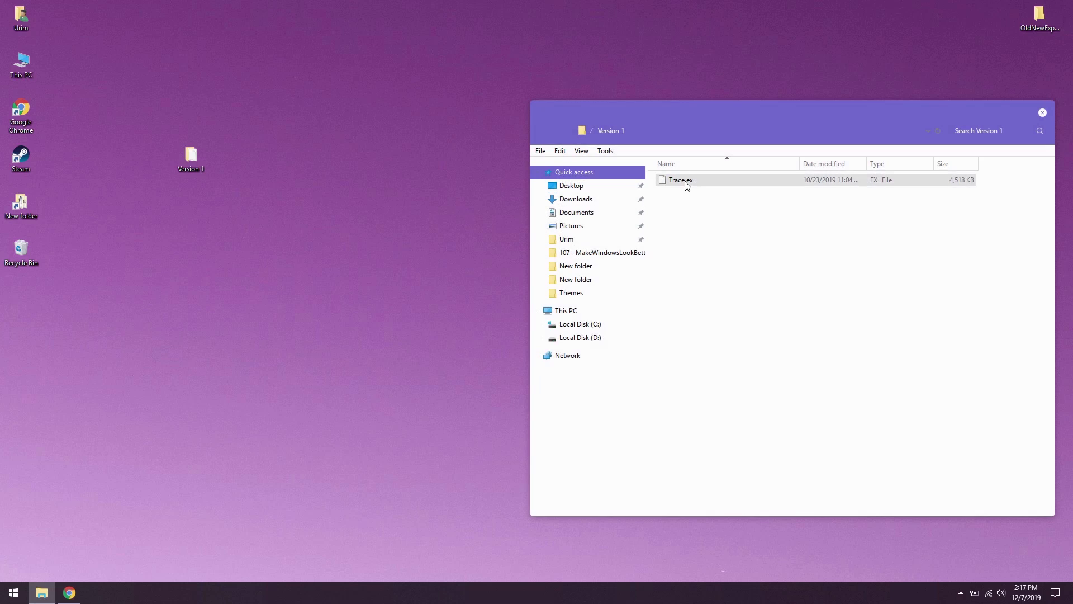
right_click(687, 185)
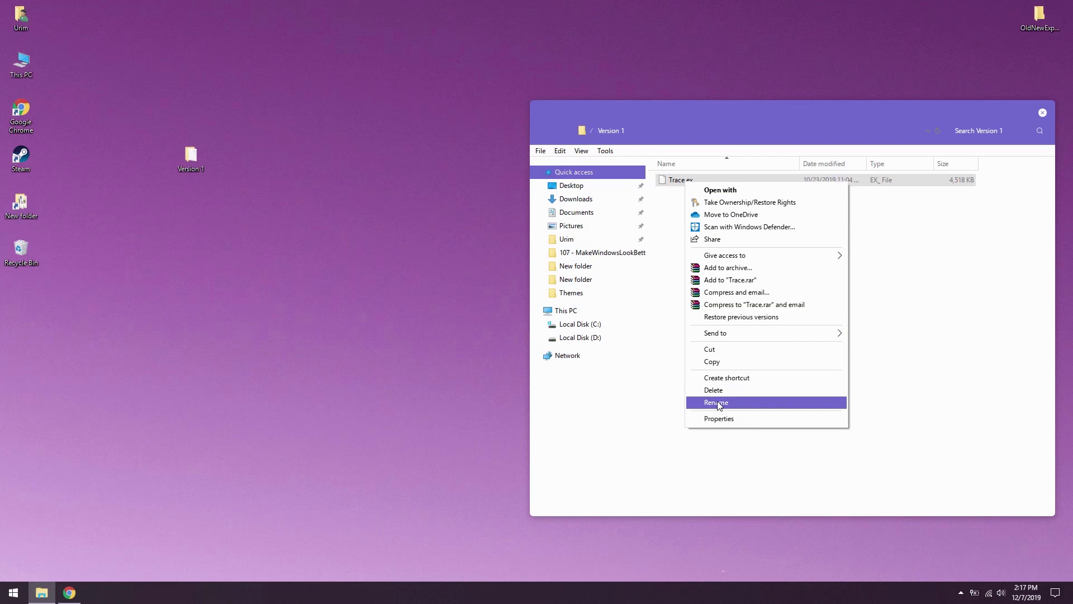
left_click(718, 403)
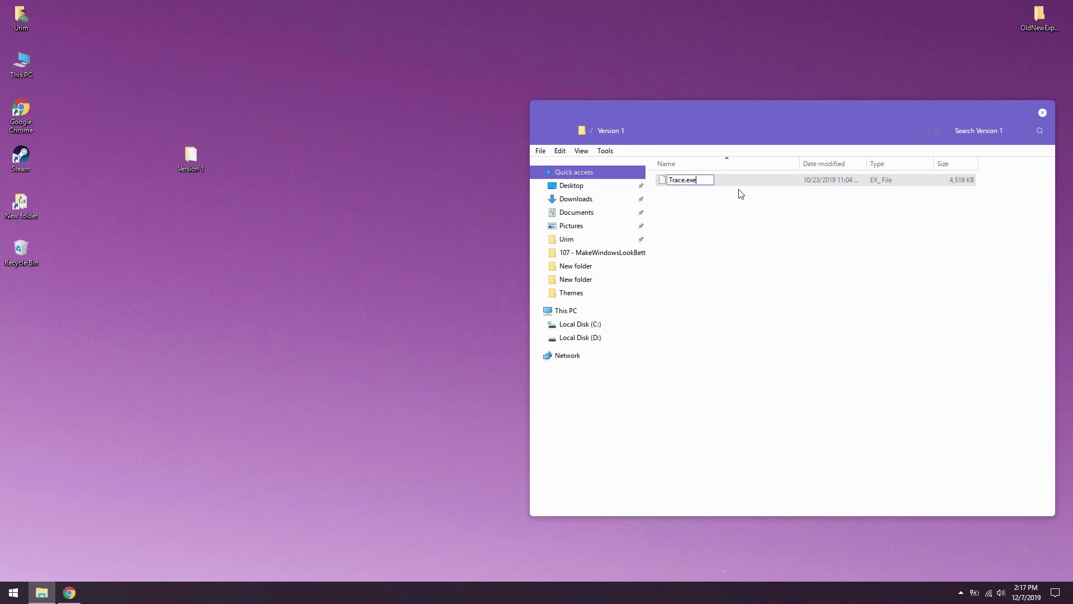
key("Return")
left_click(592, 300)
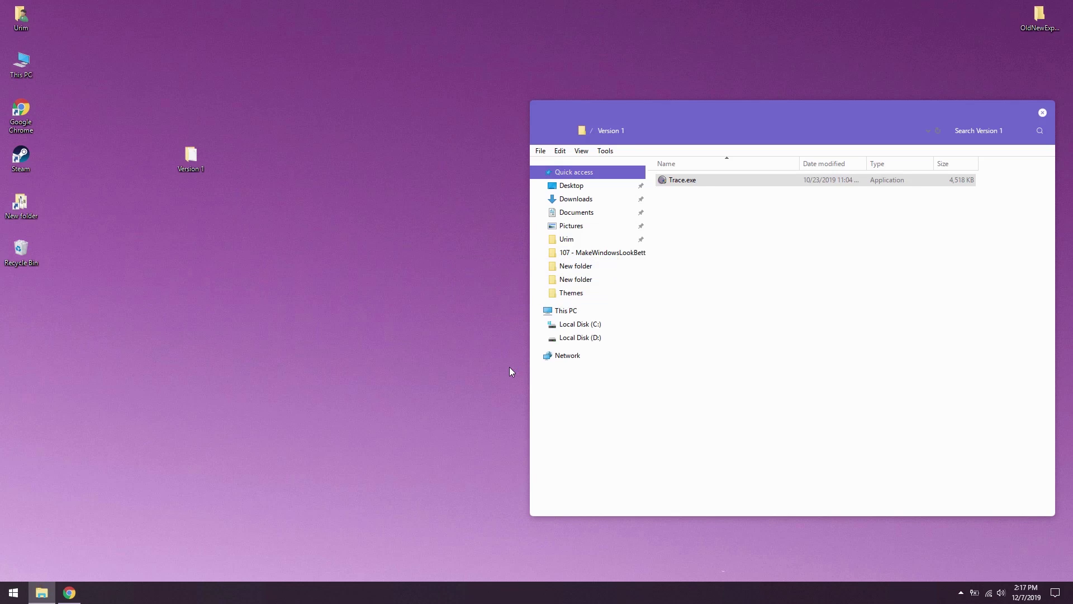
Install the Trace icon pack with Trace.exe, accepting the agreement and creating a restore point, and finish the installer
left_click(468, 392)
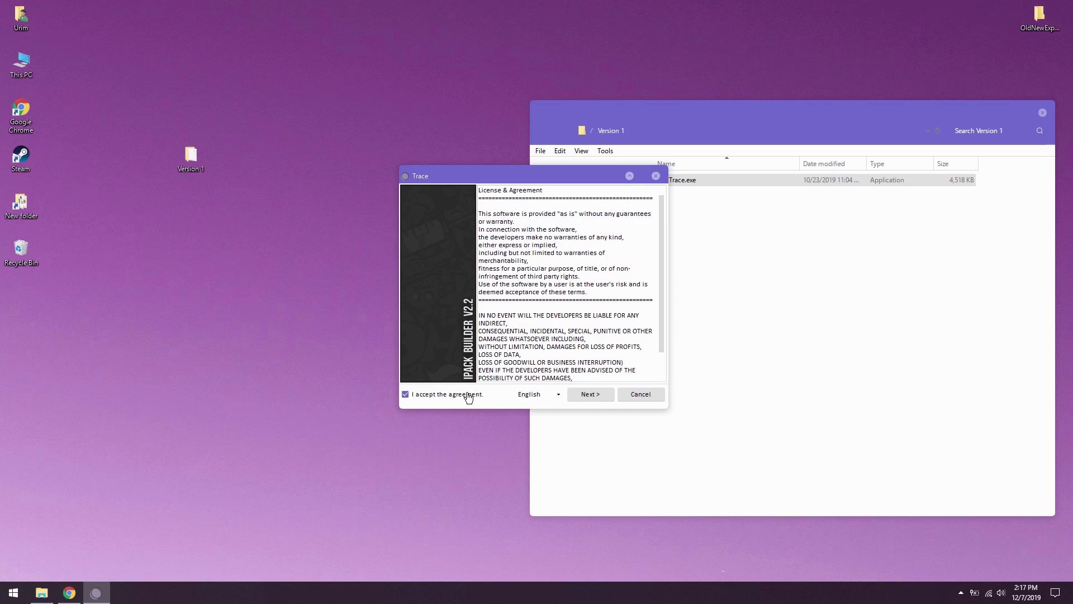
left_click(584, 396)
left_click(585, 401)
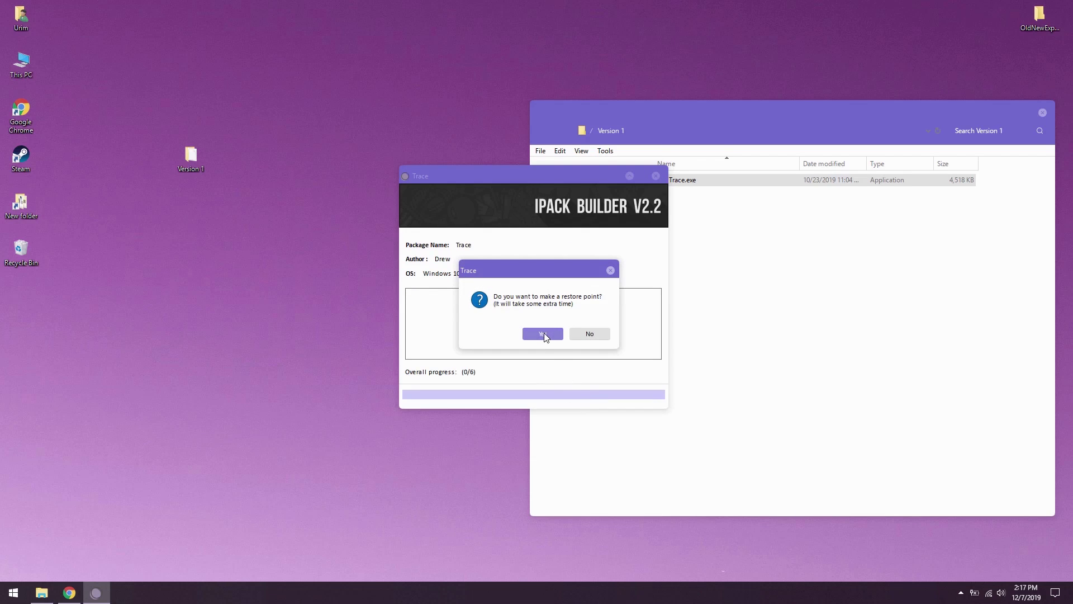
left_click(543, 333)
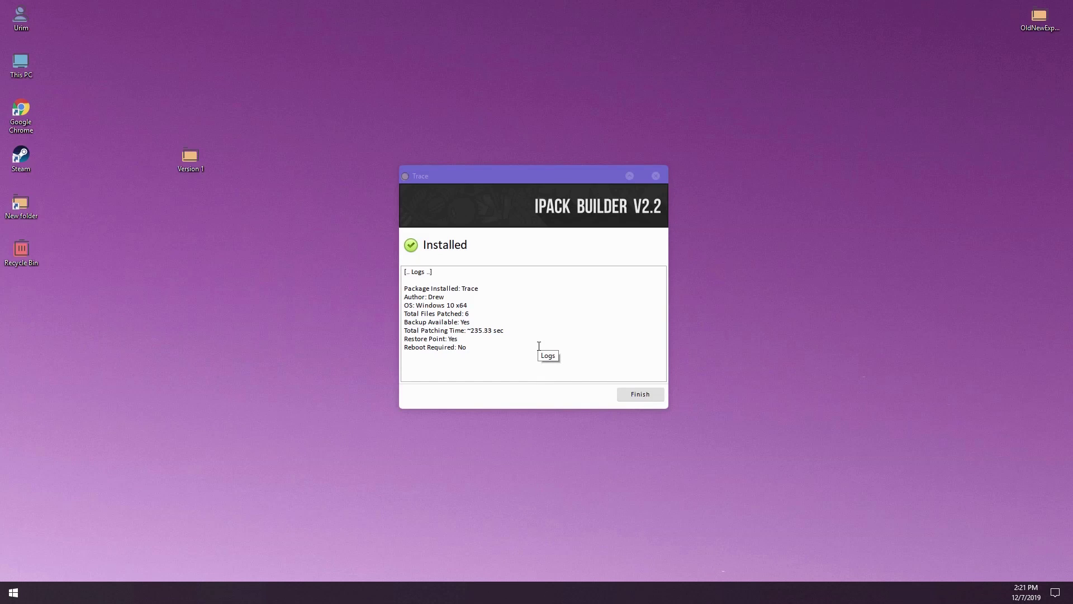
left_click(632, 394)
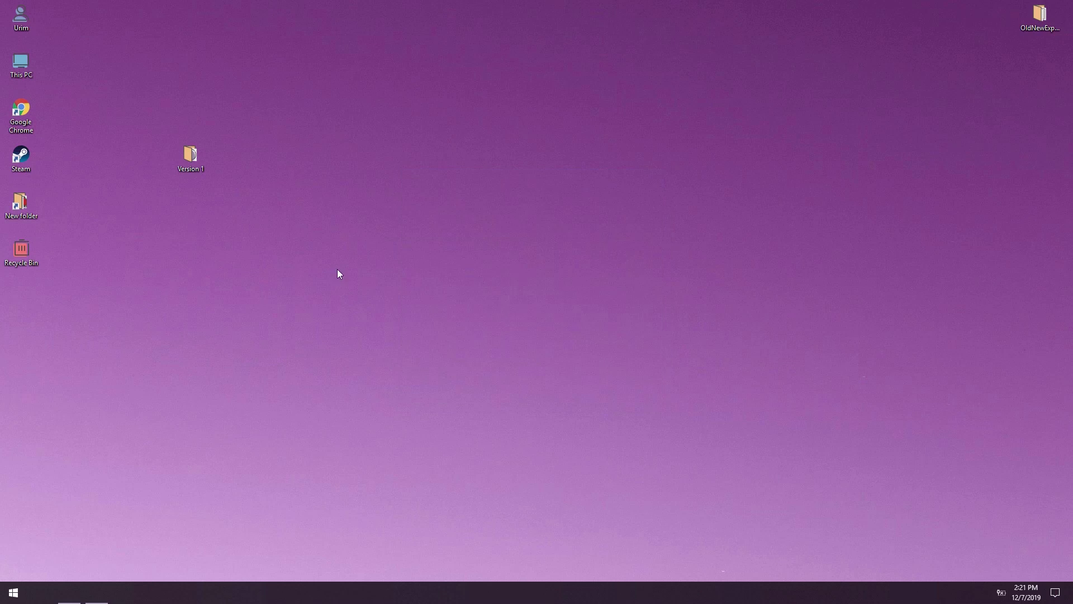
Move the Version 1 folder below OldNewExplorer on the desktop and view the new icons in This PC
left_click_drag(181, 167, 990, 84)
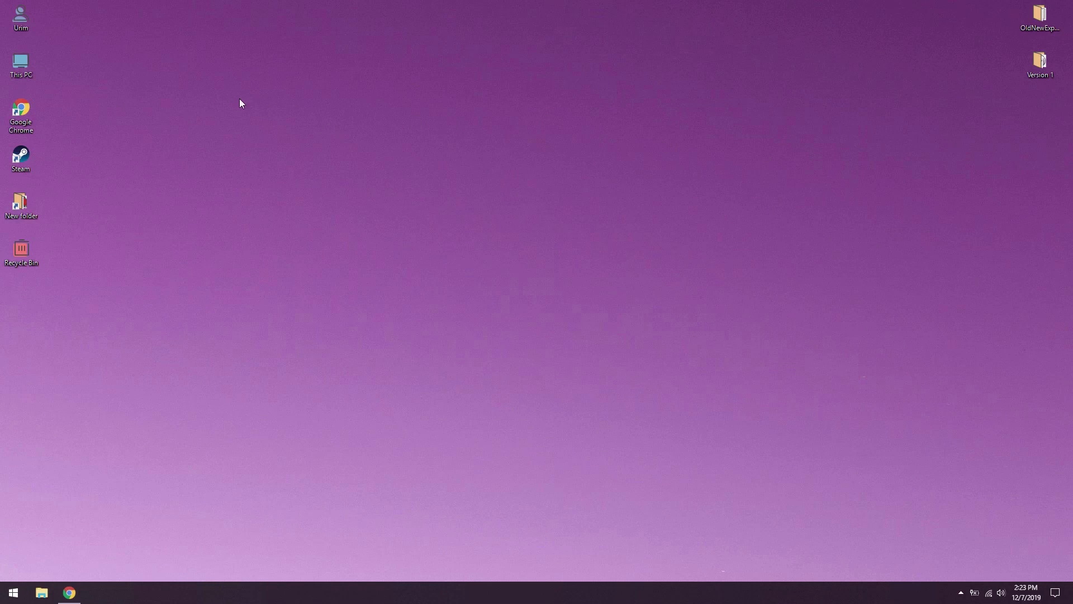
double_click(21, 63)
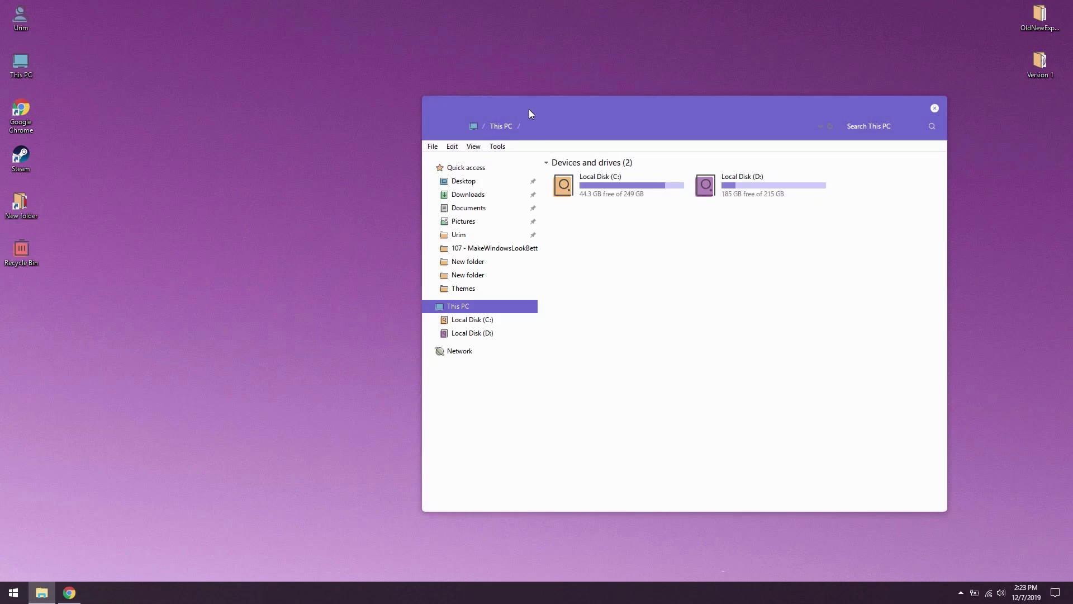
left_click_drag(461, 105, 389, 105)
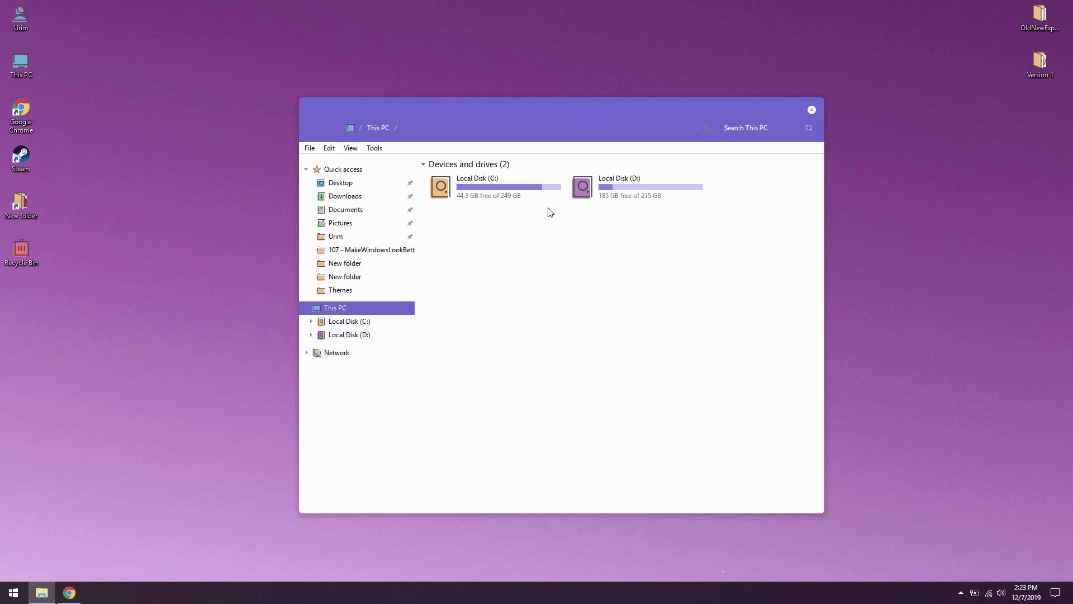
left_click(812, 111)
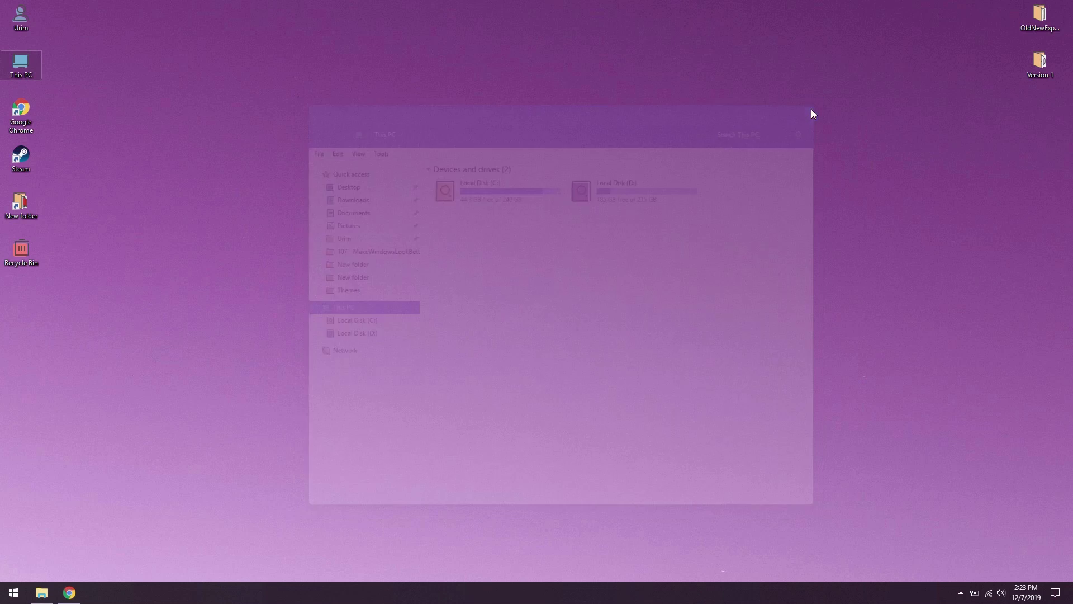
right_click(479, 148)
mouse_move(493, 156)
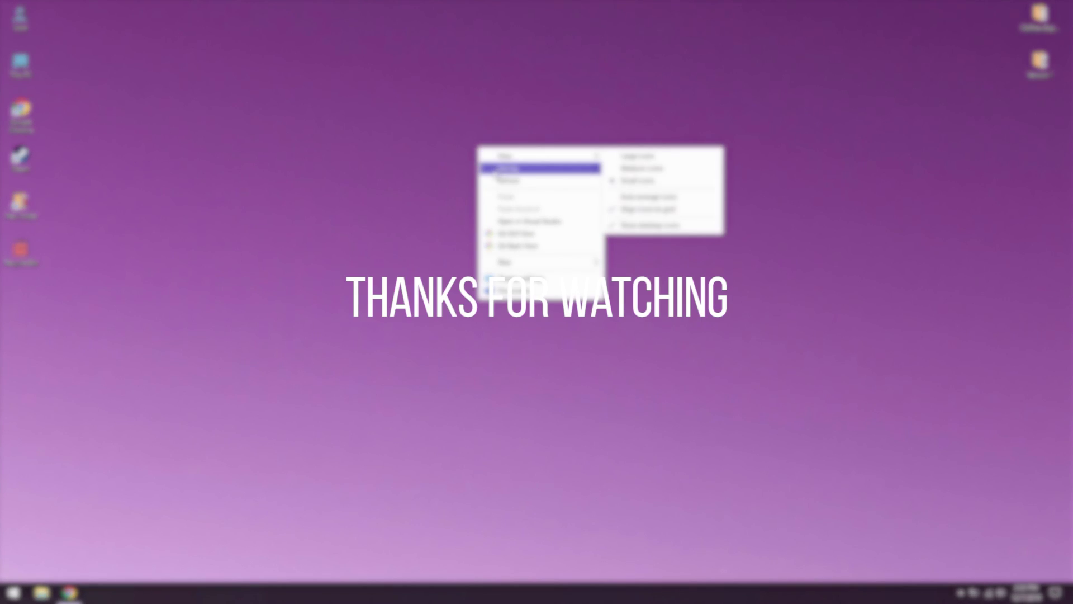
left_click(700, 316)
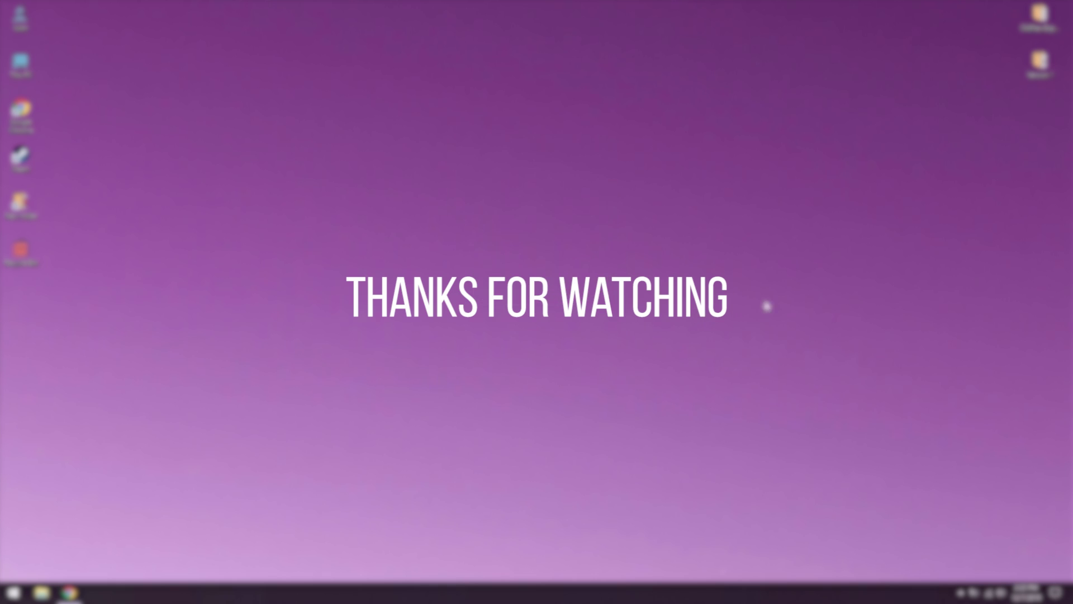